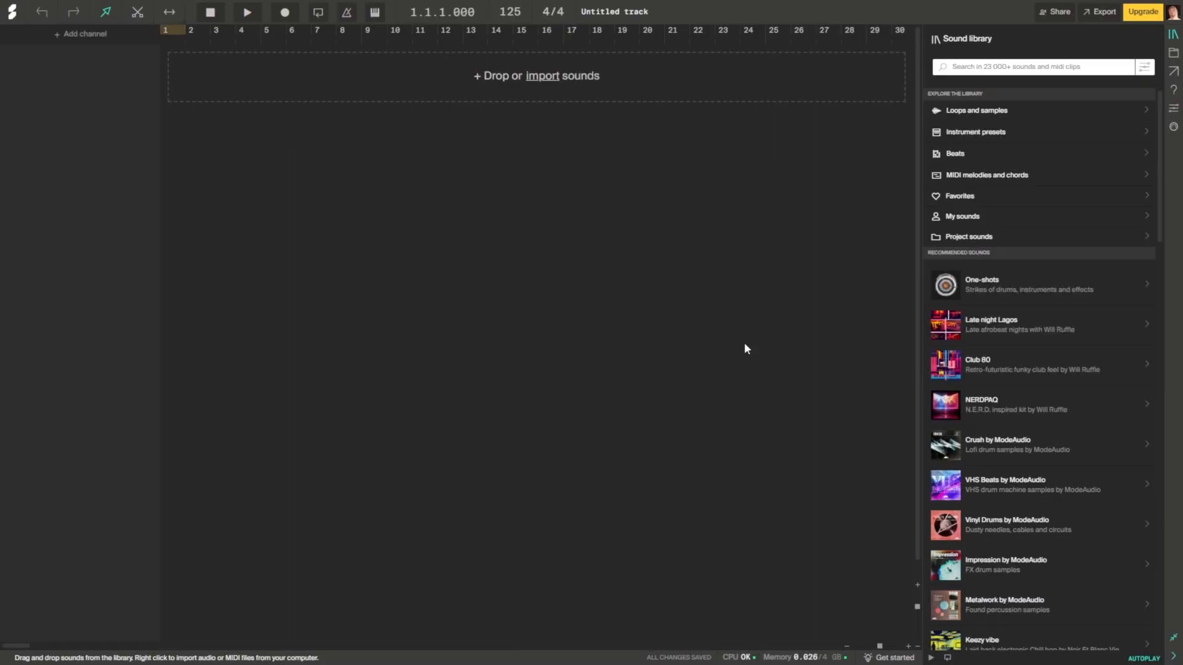
- Add two Beatmaker channels to the untitled project
click(106, 38)
click(102, 50)
click(77, 33)
click(91, 52)
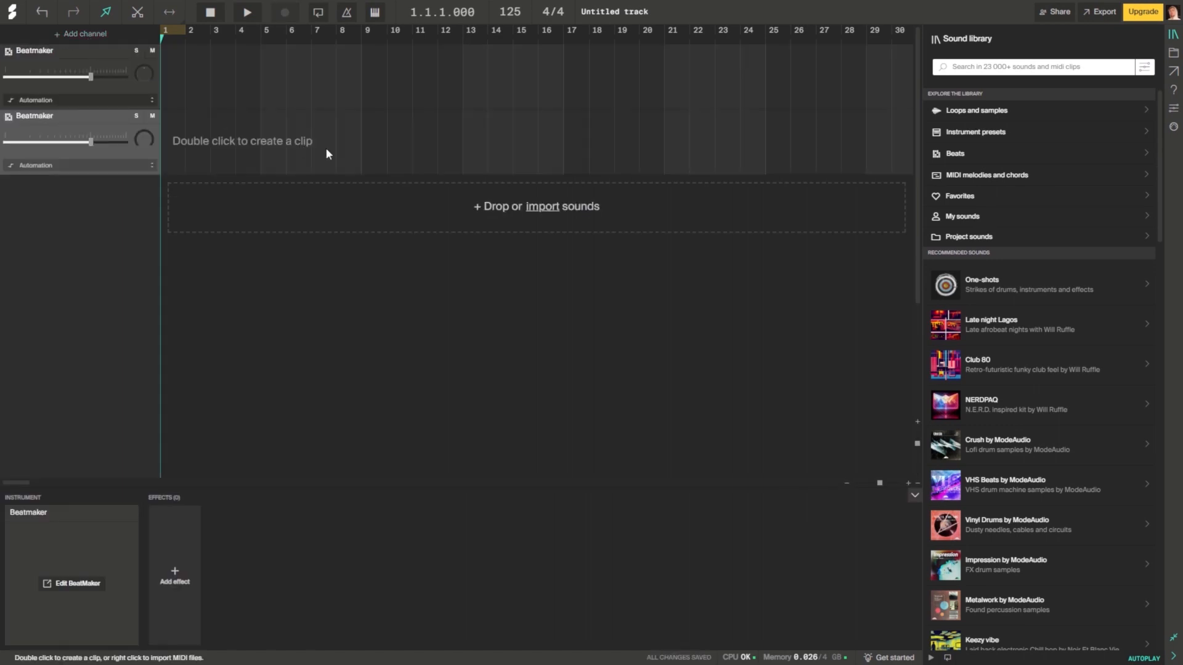
- Find a kick among the One-shots and load Kick_future-rnb_mg..wav onto the C3 pad of the first Beatmaker channel
click(43, 60)
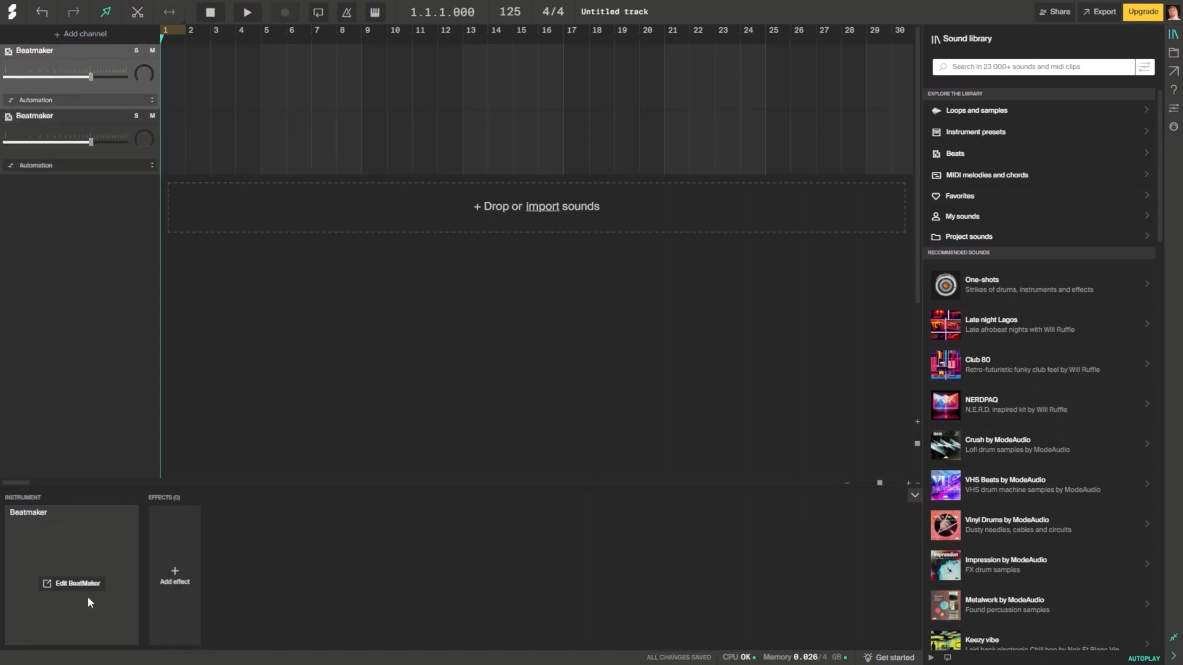
click(74, 585)
click(1054, 295)
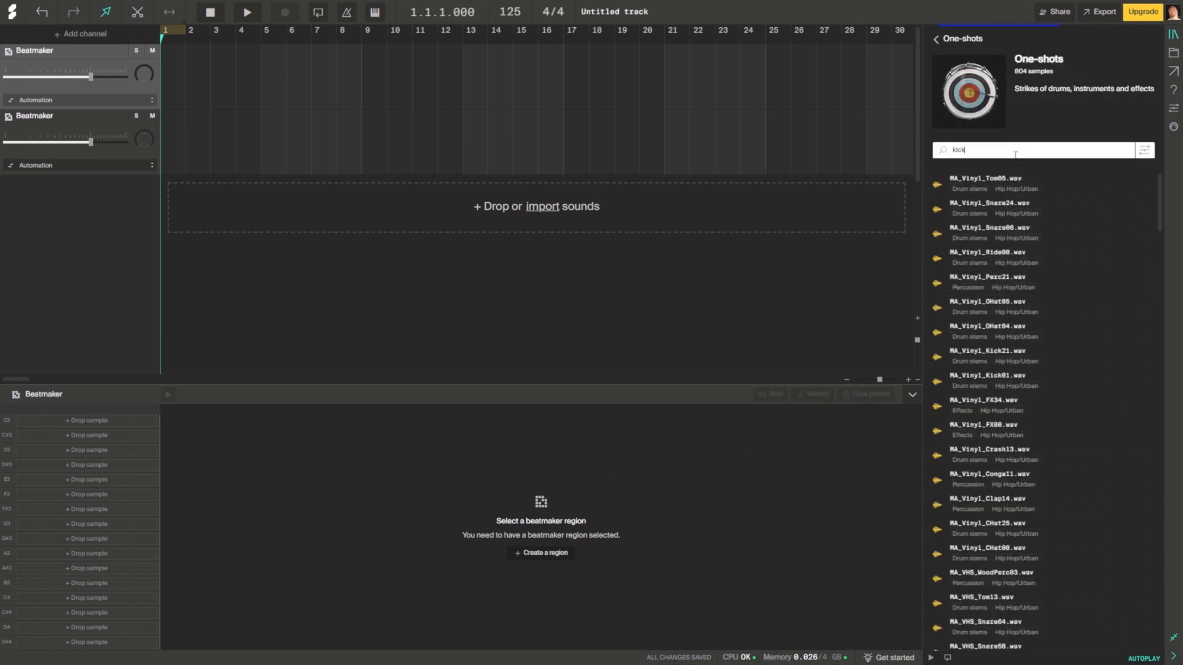
scroll(938, 468, down, 15)
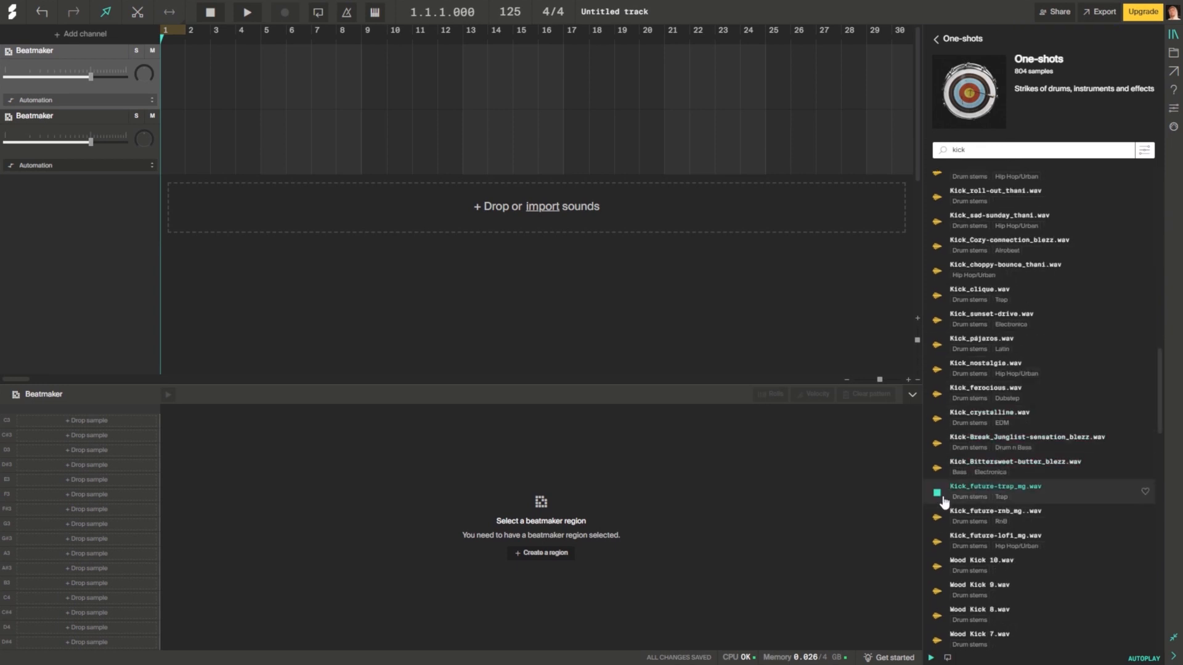
click(937, 519)
drag(1057, 523, 50, 421)
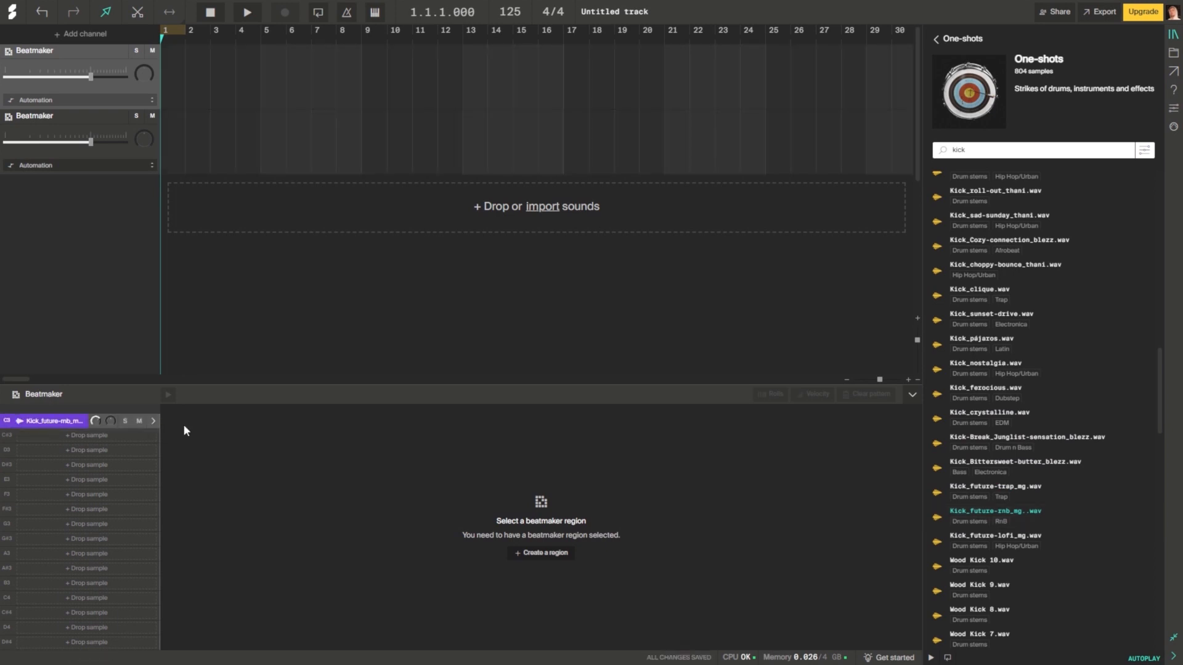
- Create a two-bar region on the first Beatmaker channel and loop playback over it
click(535, 555)
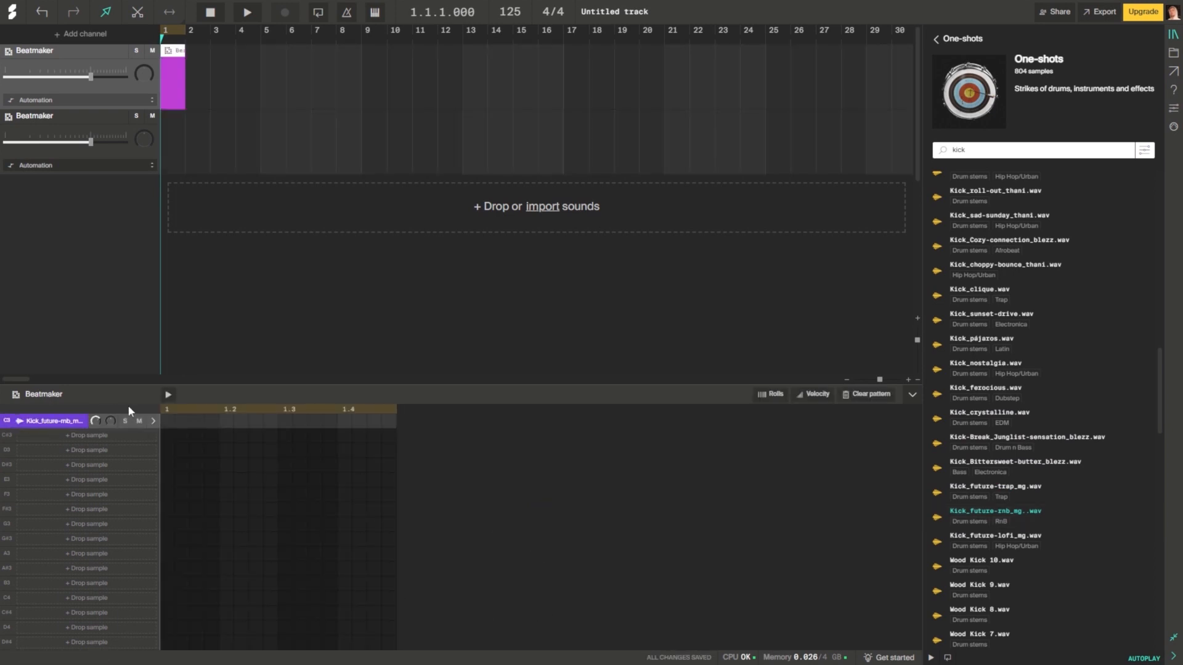
click(171, 400)
click(171, 400)
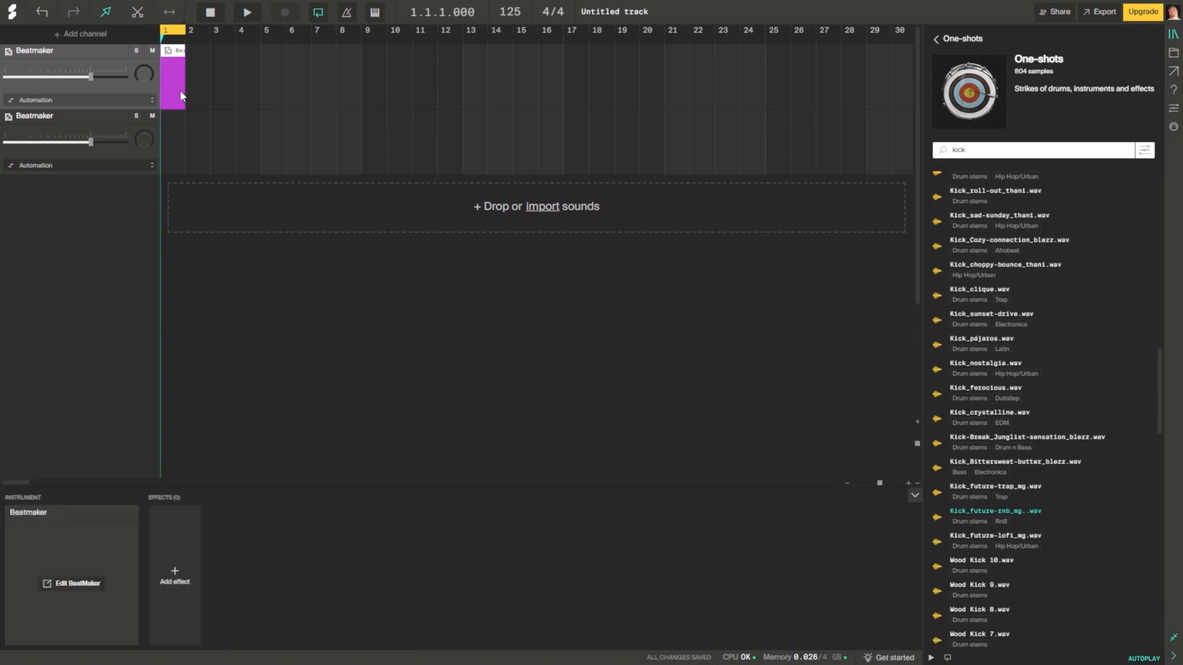
drag(185, 95, 212, 100)
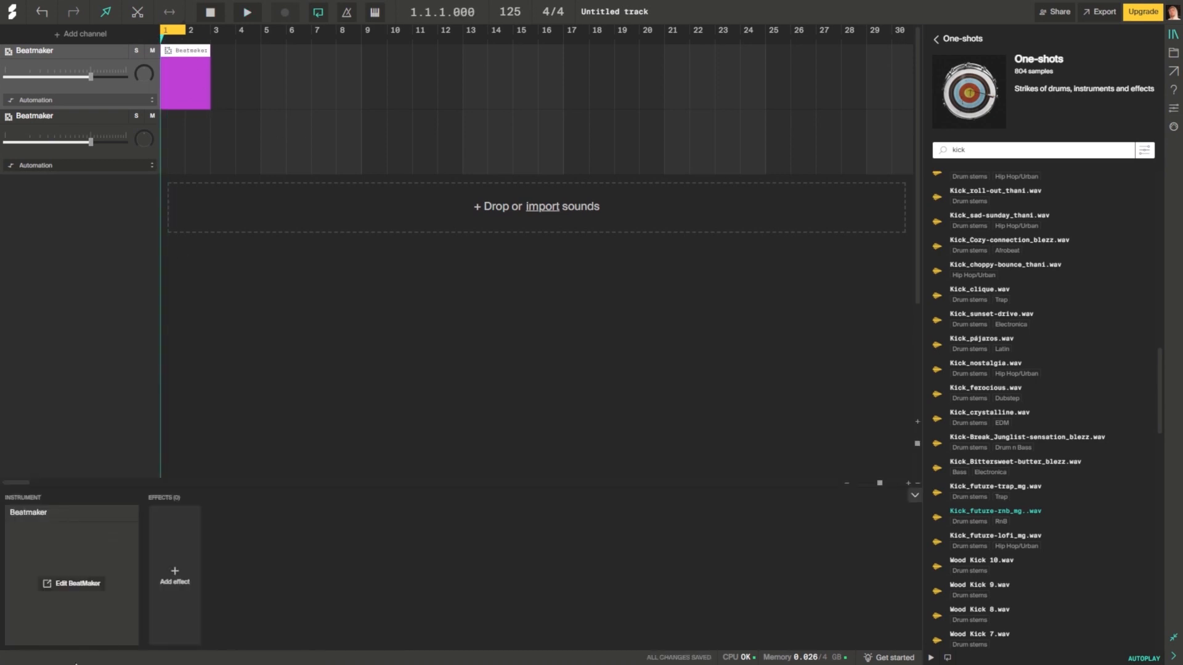
double_click(186, 69)
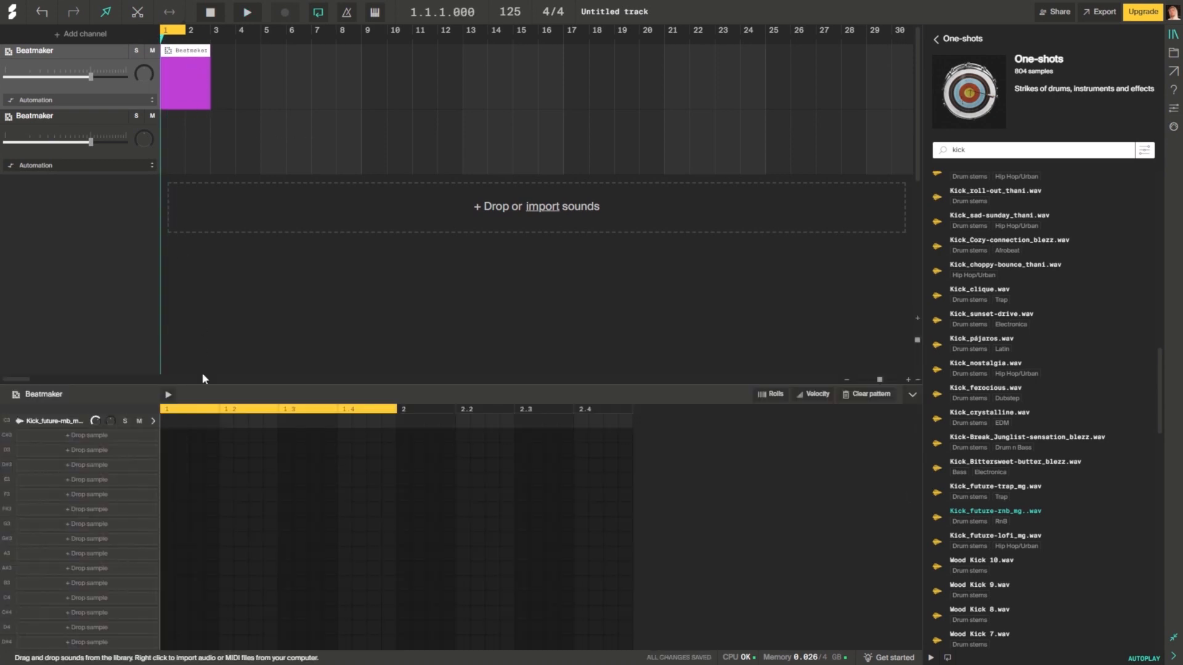
click(168, 394)
key(space)
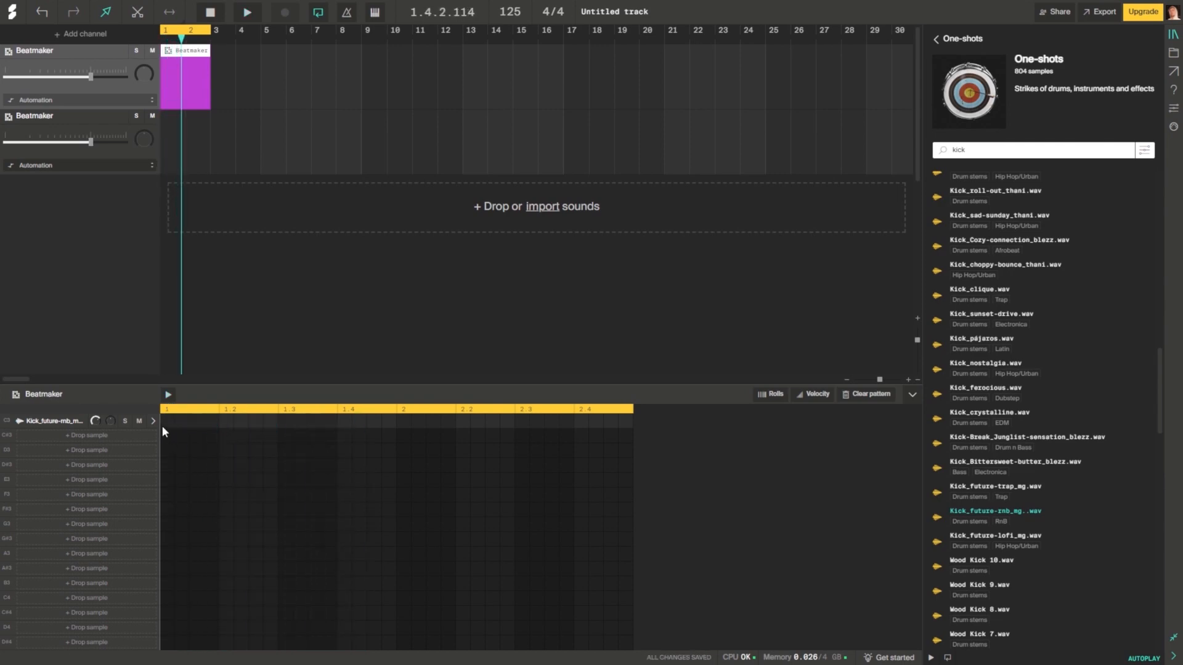
- Program ten kick hits on the C3 row across both bars and play the pattern
click(165, 422)
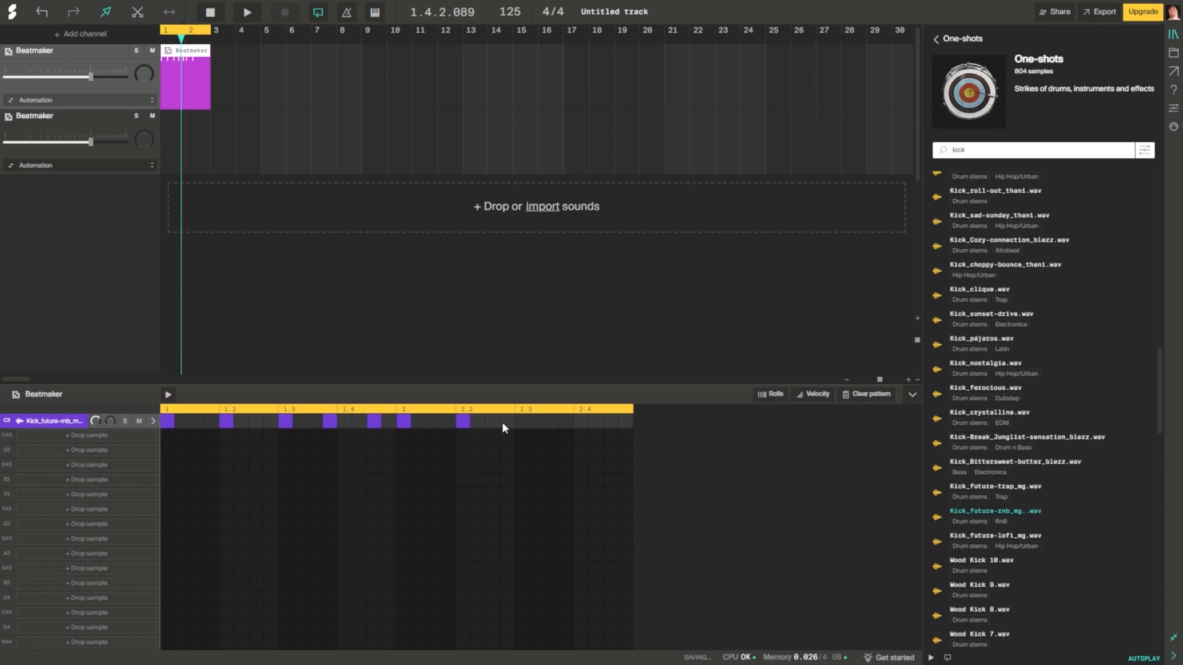
click(618, 422)
key(space)
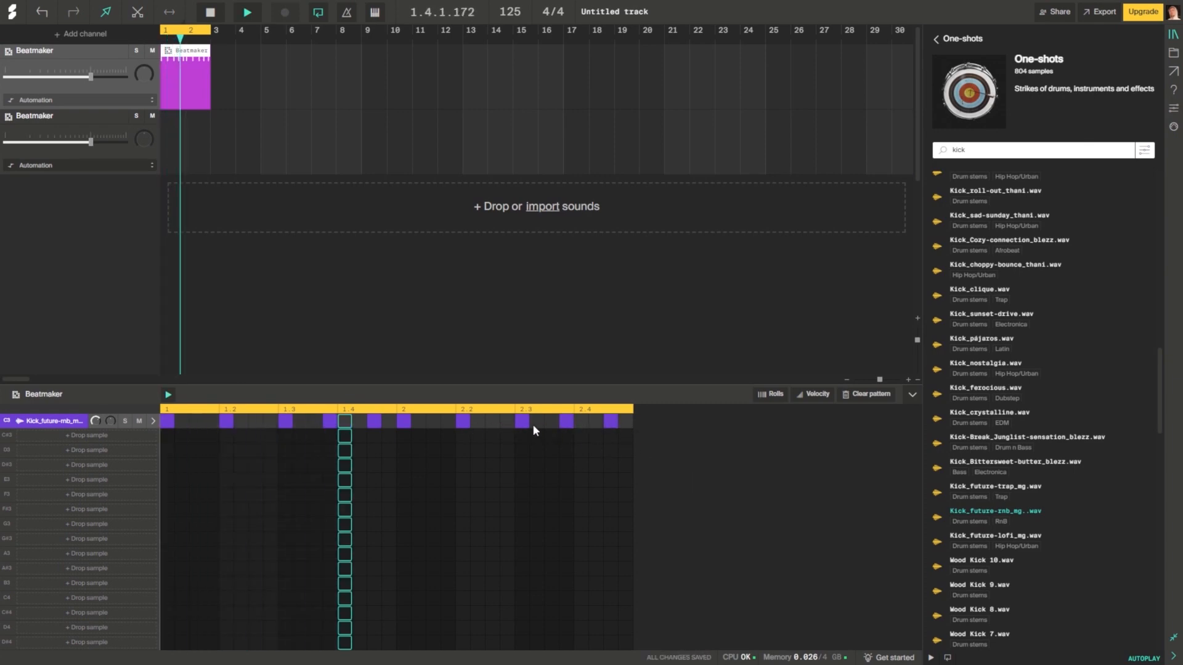
- Set the project tempo to 130 BPM and play the kick pattern at the new speed
click(530, 93)
key(space)
text(130)
key(Return)
click(196, 60)
key(space)
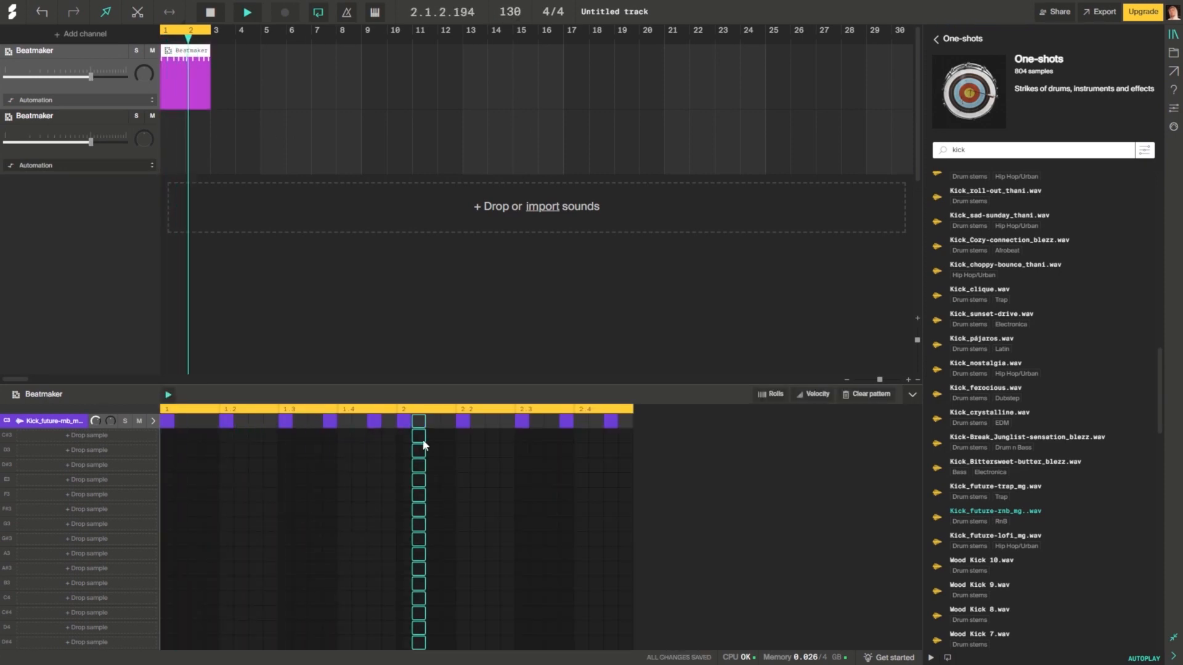
key(space)
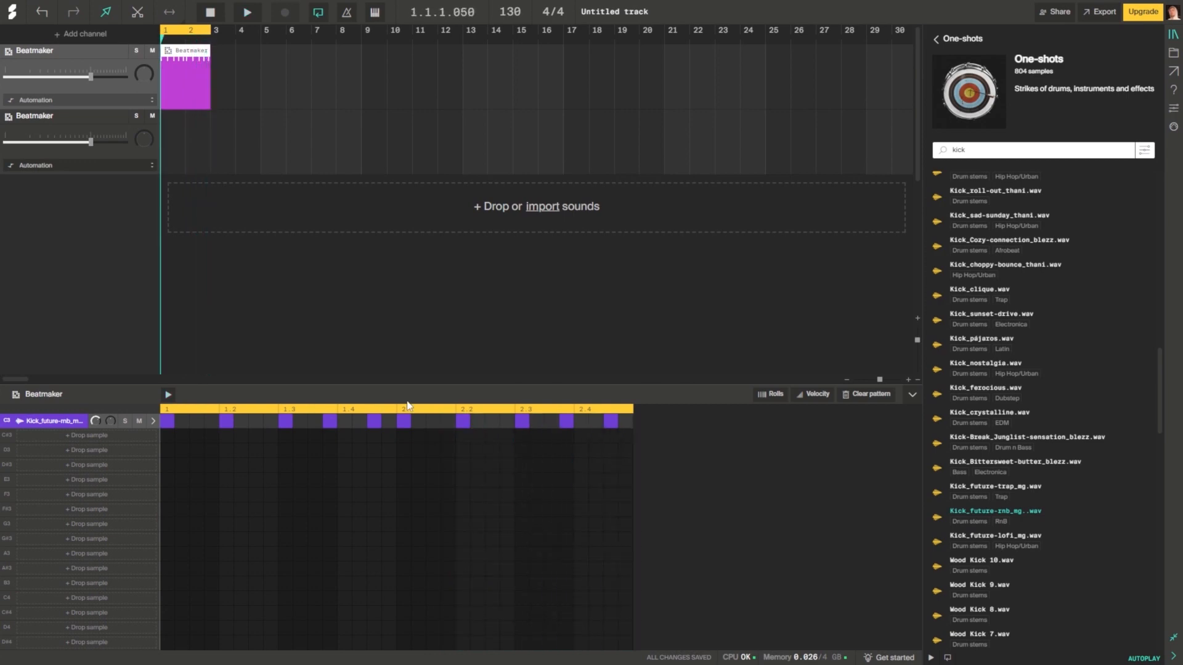
- Add a two-bar region to the second Beatmaker channel and rename the two channels Drums and Sample
double_click(191, 136)
mouse_move(193, 140)
mouse_down()
mouse_move(170, 143)
mouse_move(210, 148)
mouse_up()
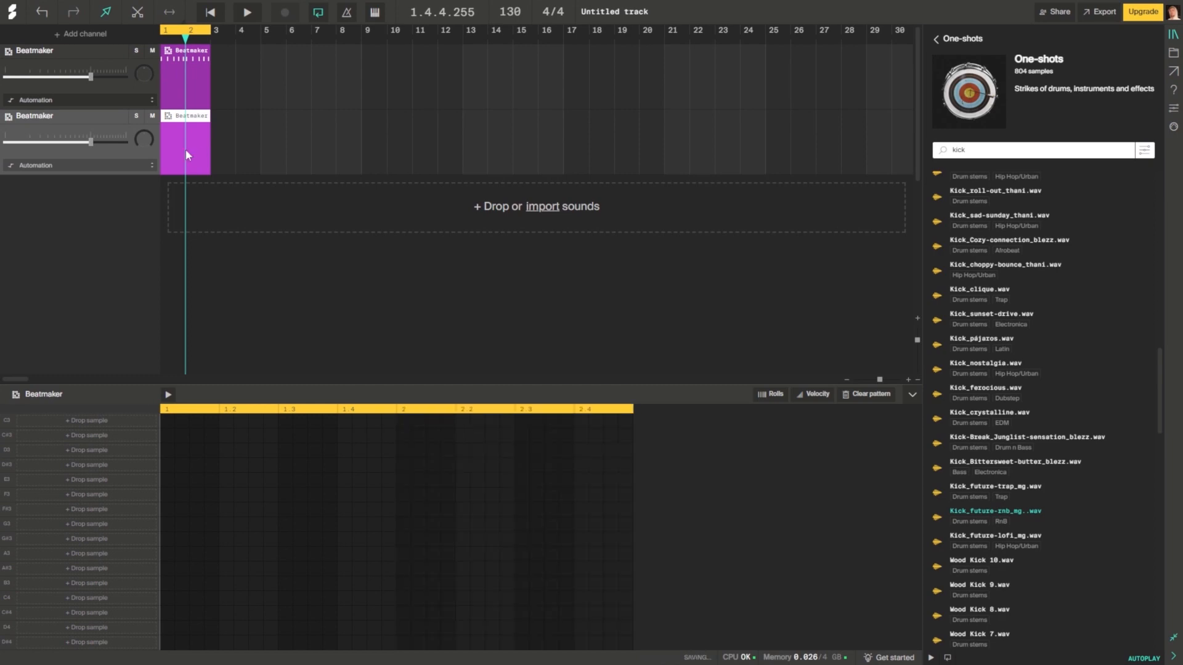
double_click(68, 51)
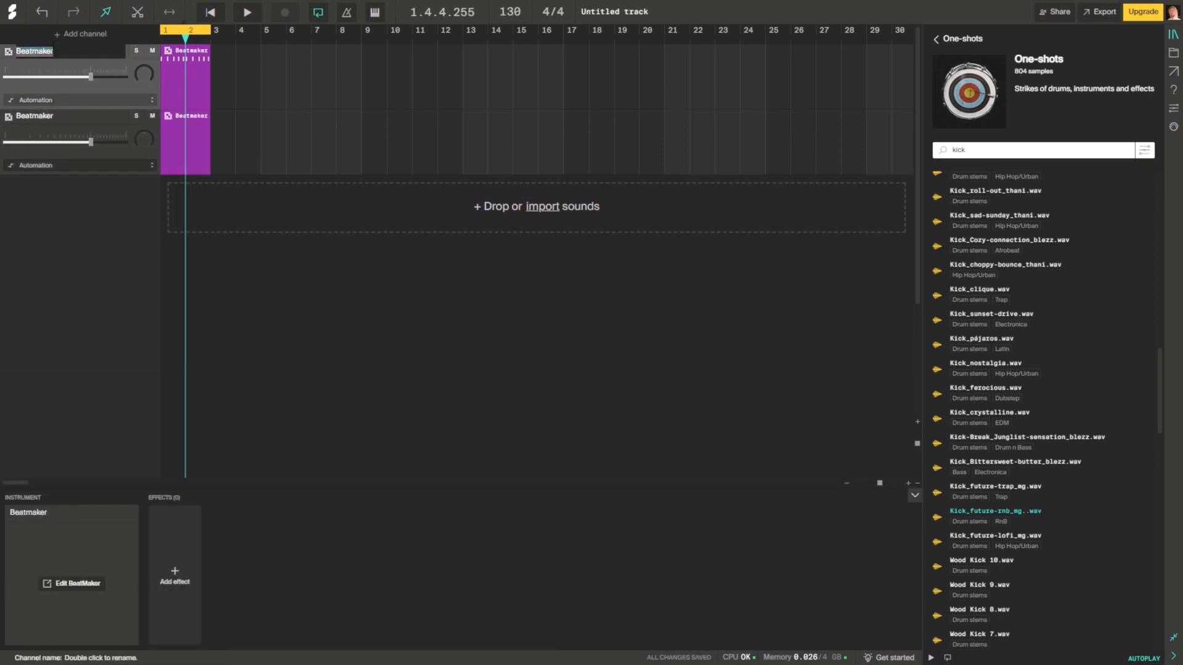
key(Return)
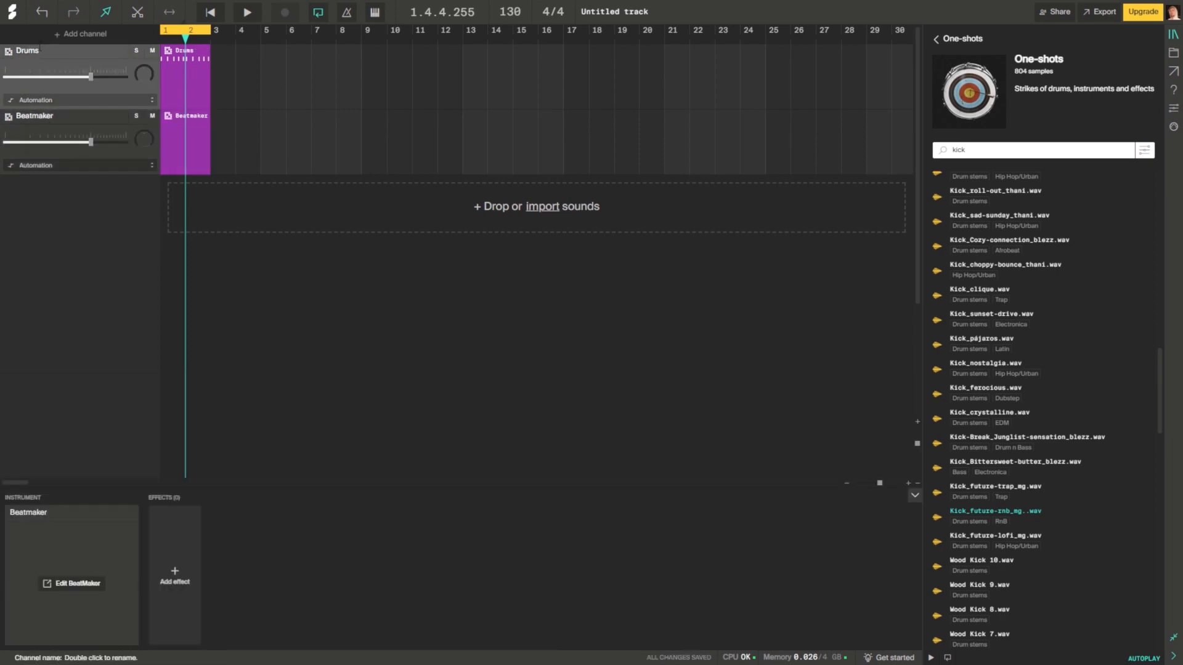
double_click(67, 117)
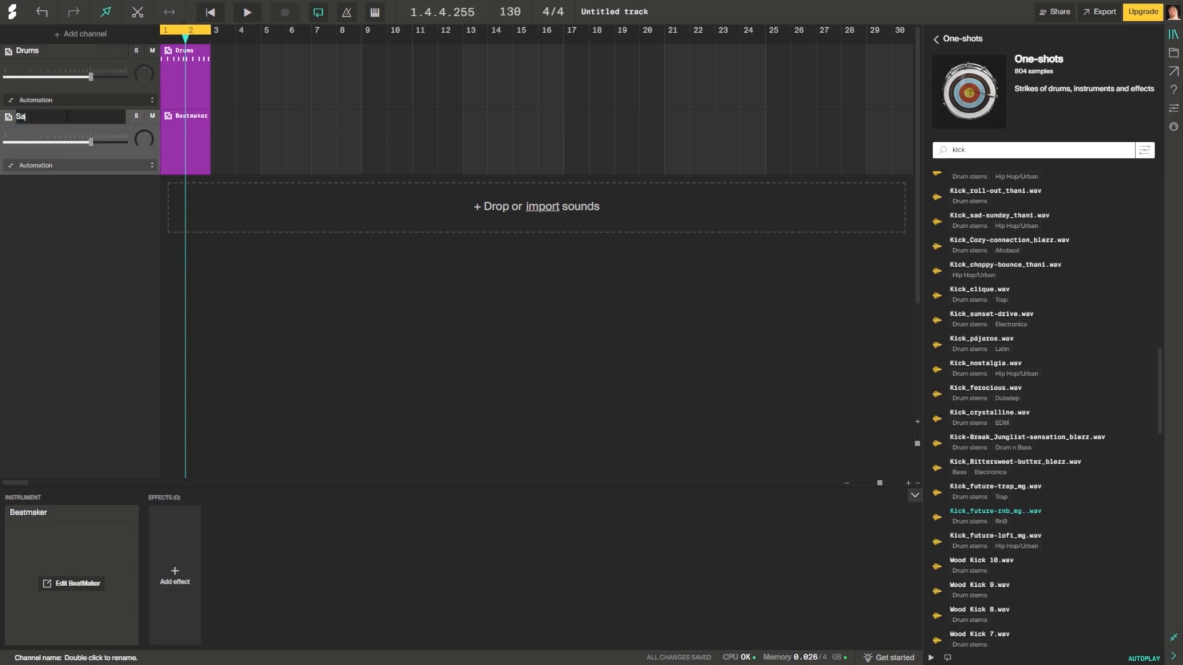
text(Sample)
key(Return)
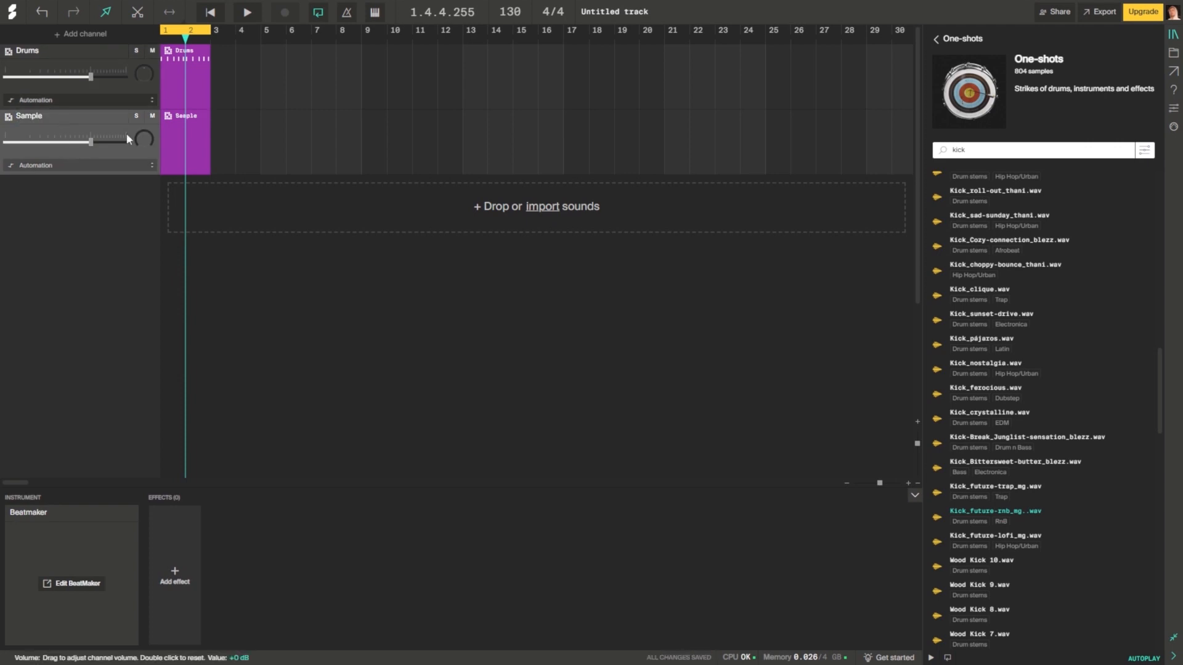
- Open the Sample region in the Beatmaker editor and search Loops and samples for "synth"
double_click(178, 140)
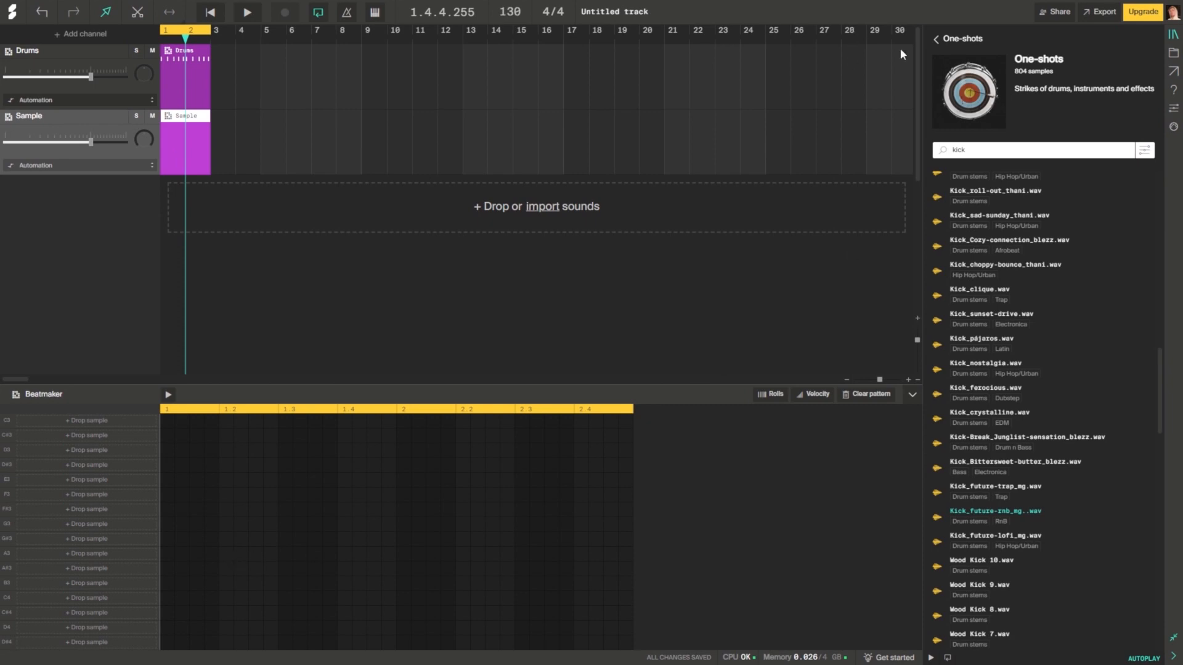
click(938, 41)
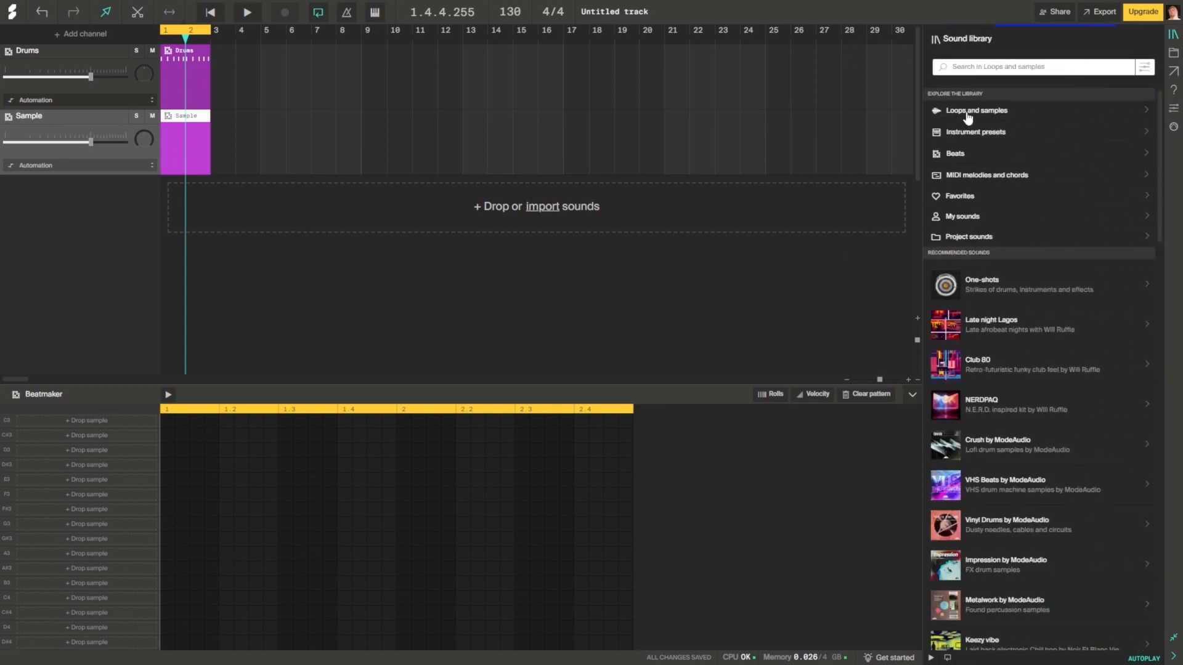
click(969, 113)
text(synth)
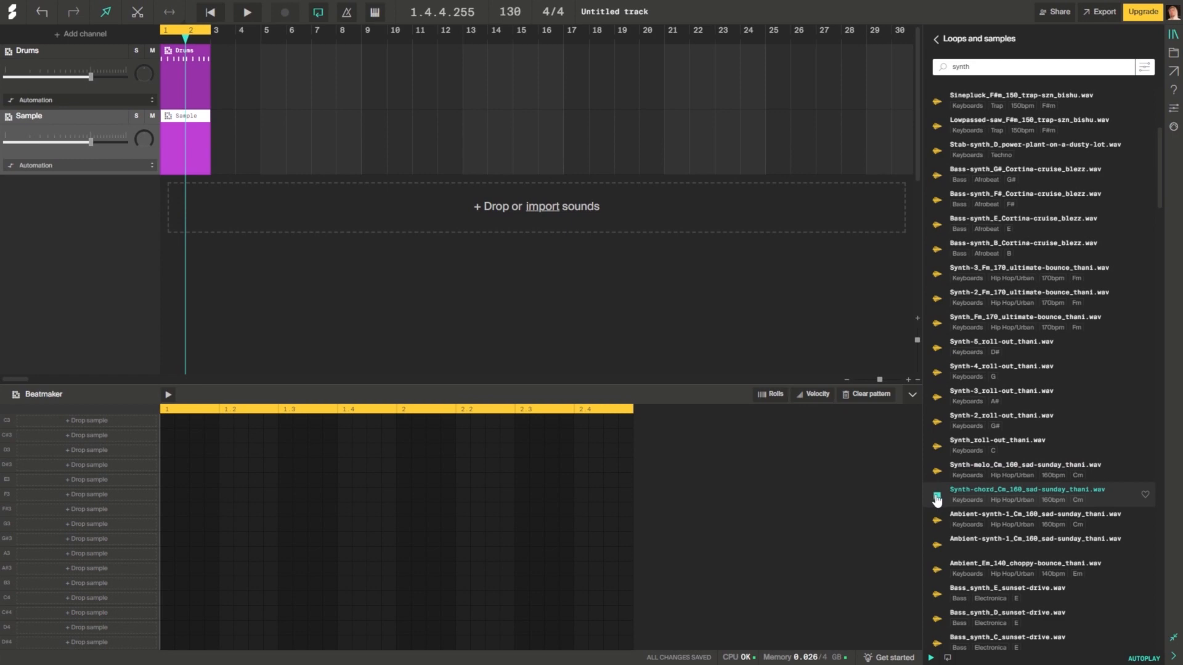
- Load Synth-chord_Cm_160_sad-sunday_thani.wav onto the first three Sample pads and play the loop with the synth hits
drag(996, 493, 87, 420)
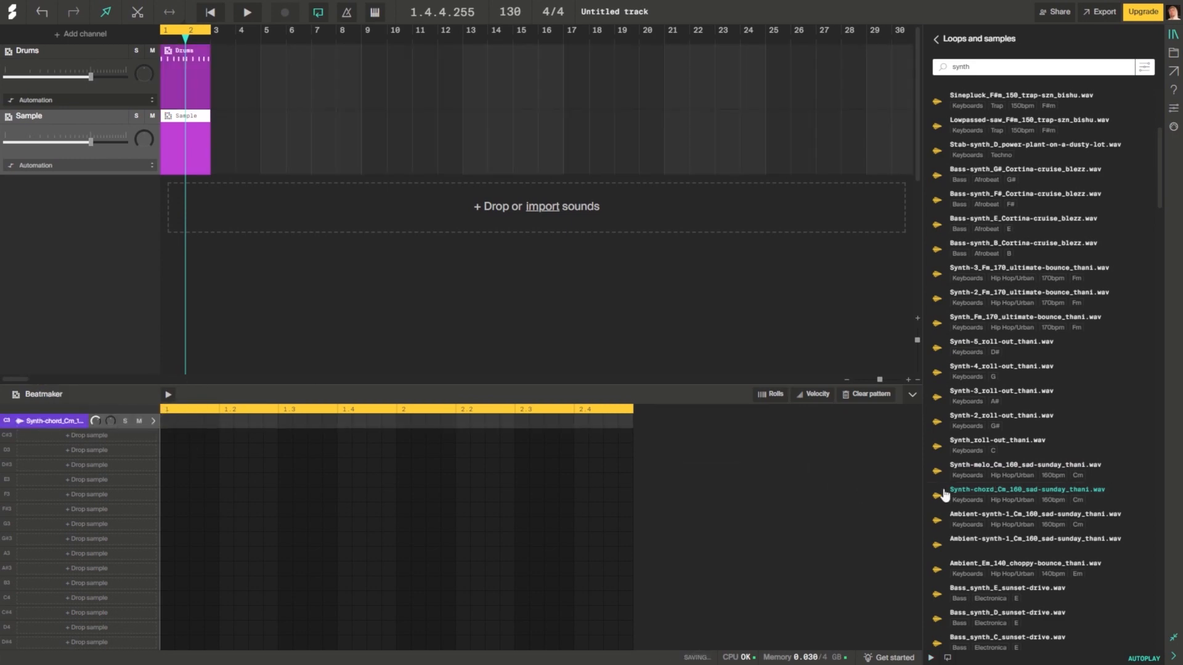
drag(1075, 491, 143, 435)
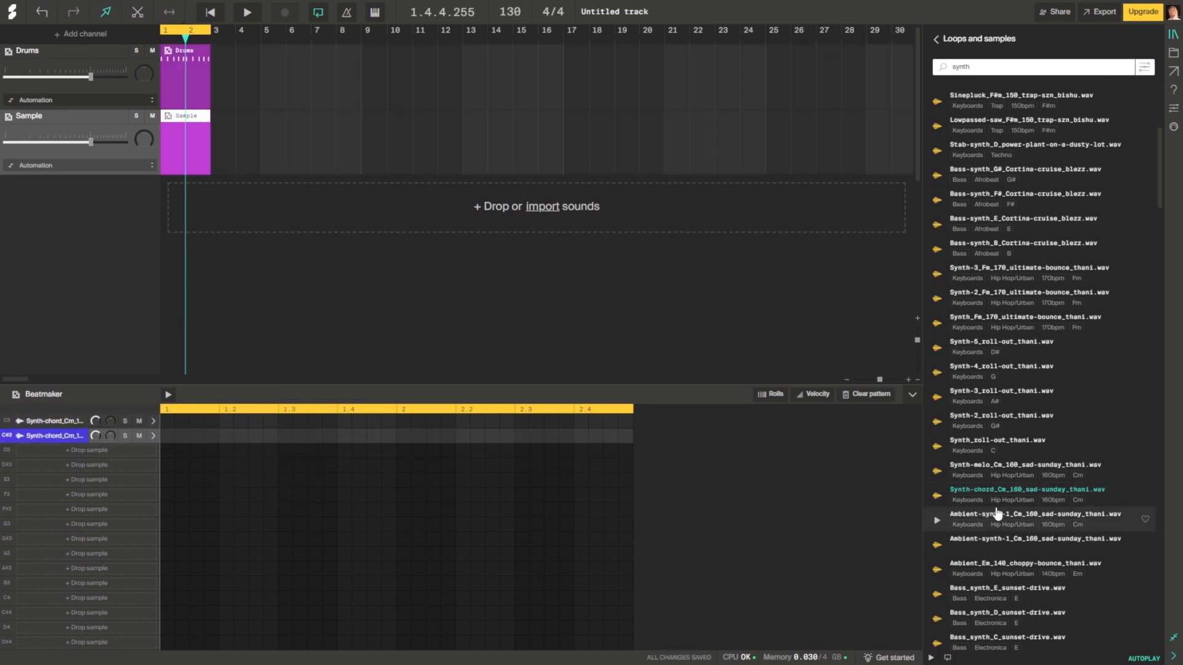
drag(1006, 498, 140, 451)
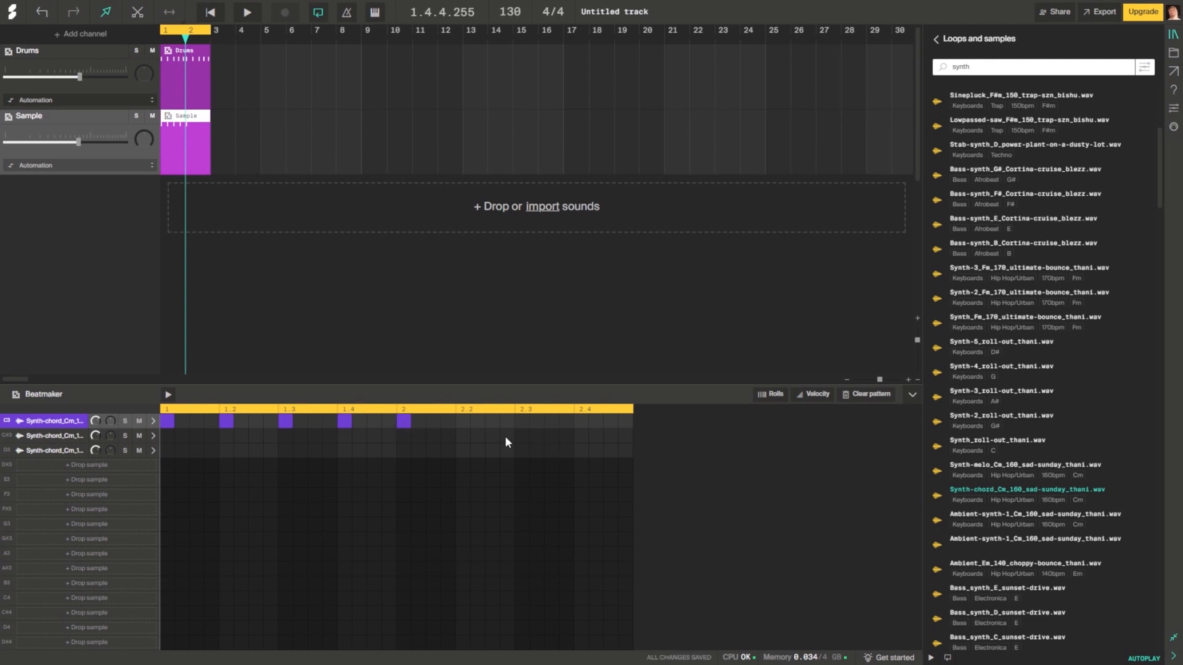
key(space)
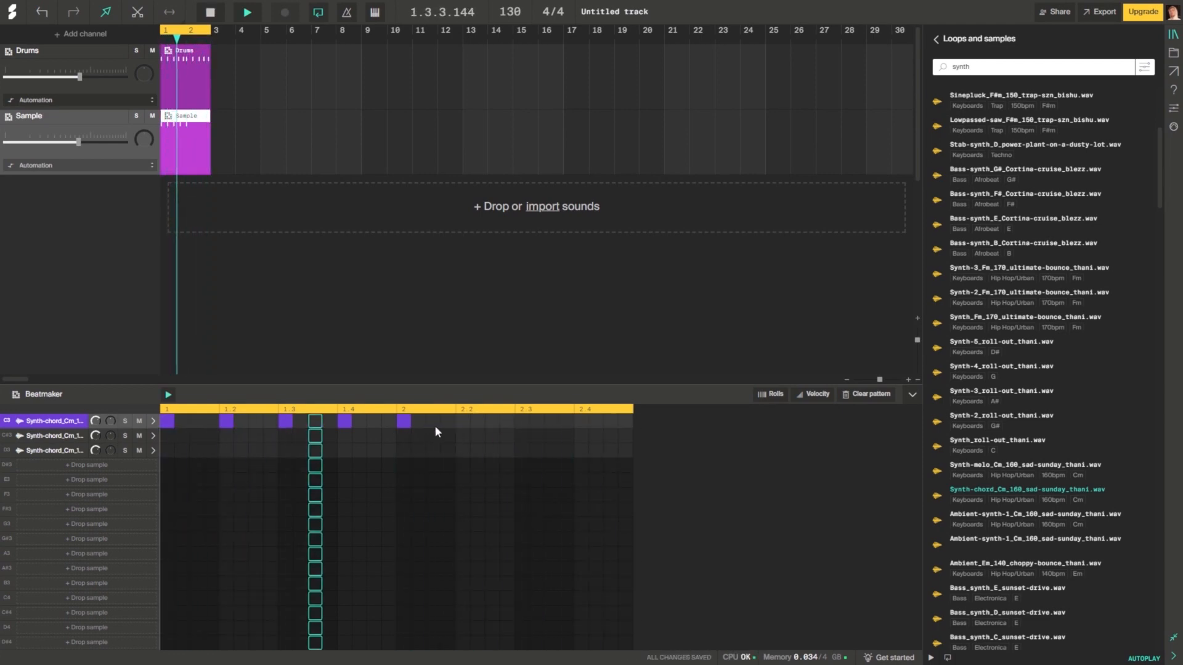
key(space)
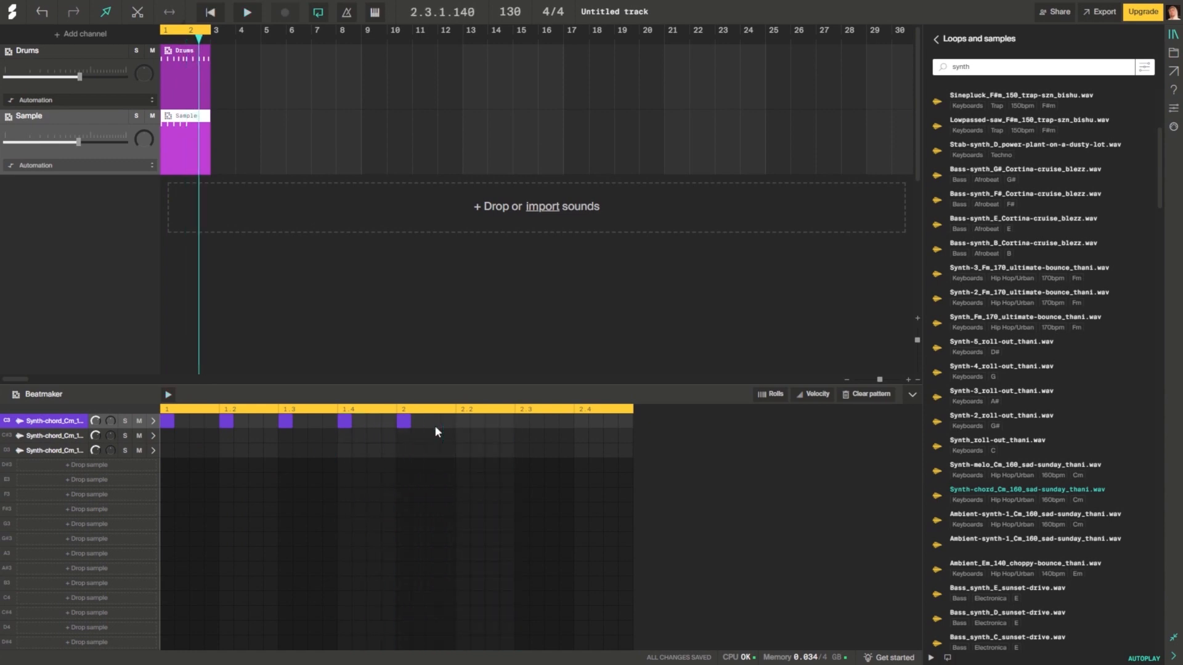
- Set Cut by to Synth-chord_Cm_160_sad-sunday_thani.wav for each of the three synth chord pads
click(154, 423)
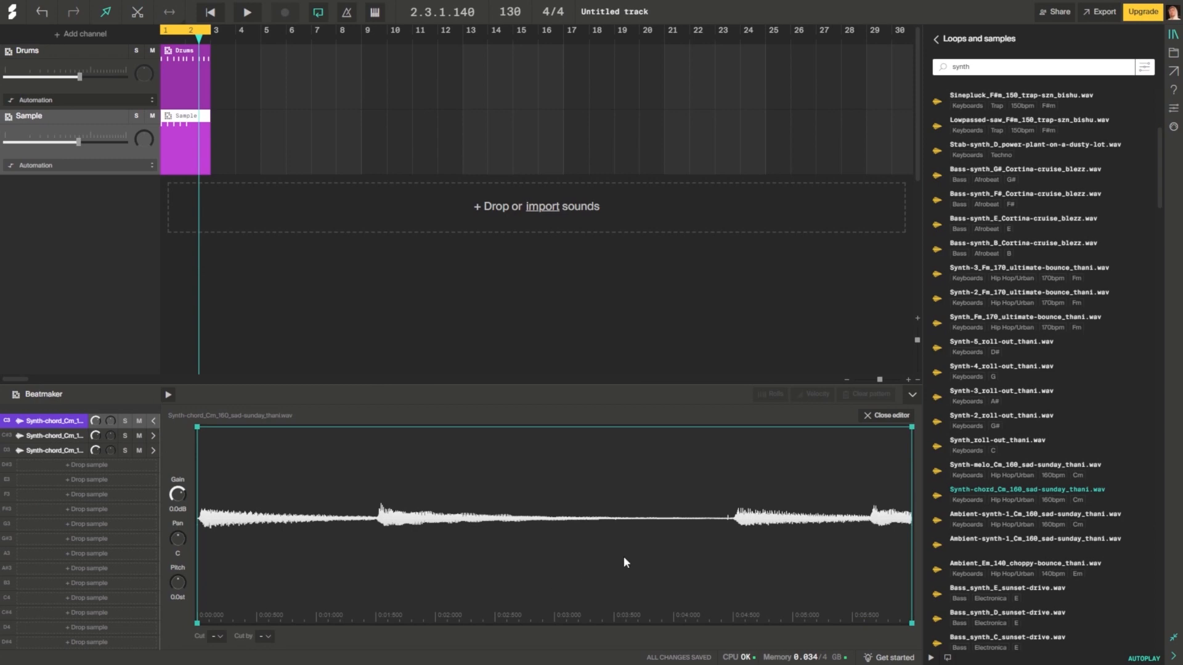
click(269, 639)
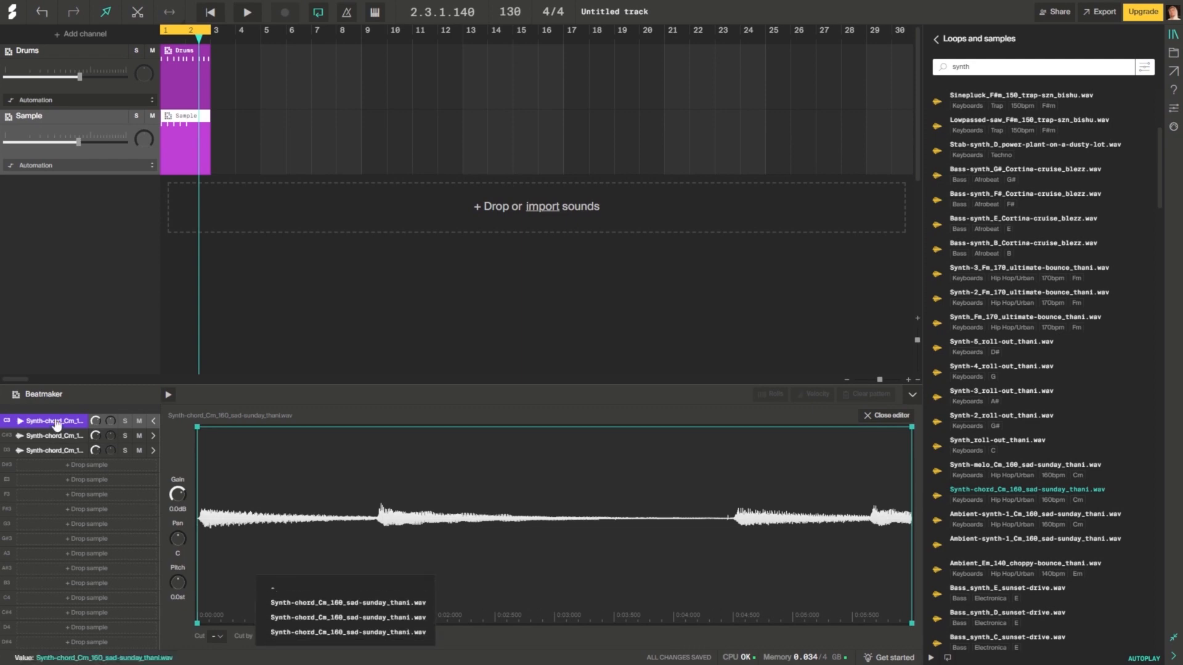
click(328, 604)
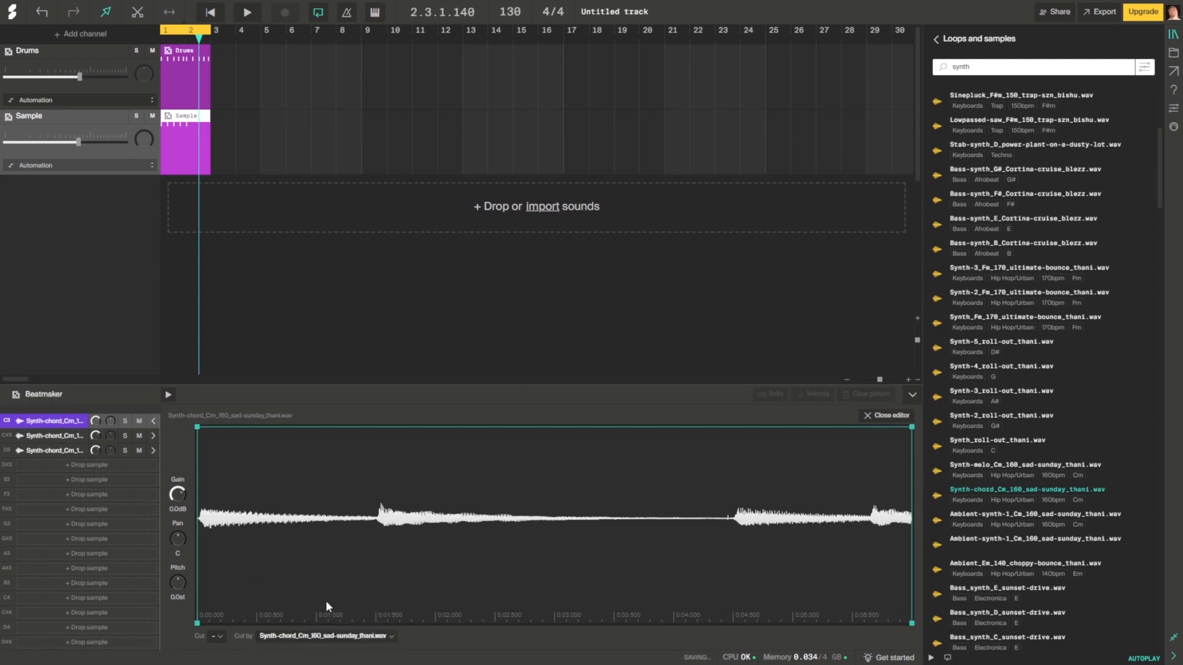
click(154, 436)
click(266, 636)
click(298, 617)
click(154, 451)
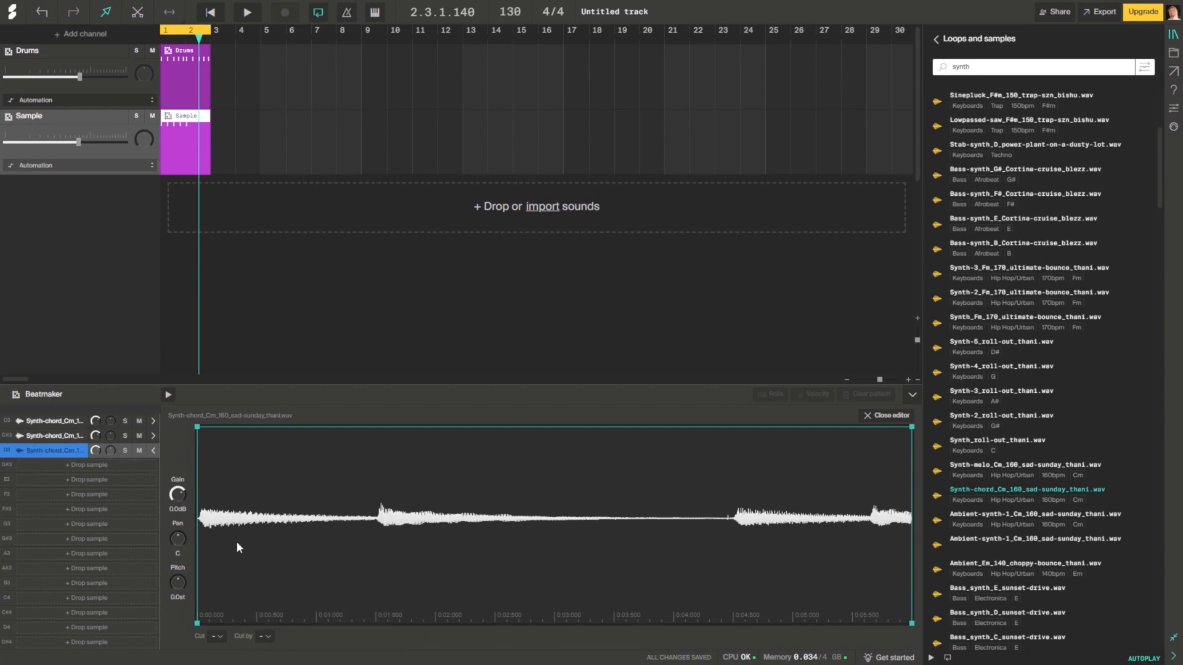
click(269, 637)
click(296, 617)
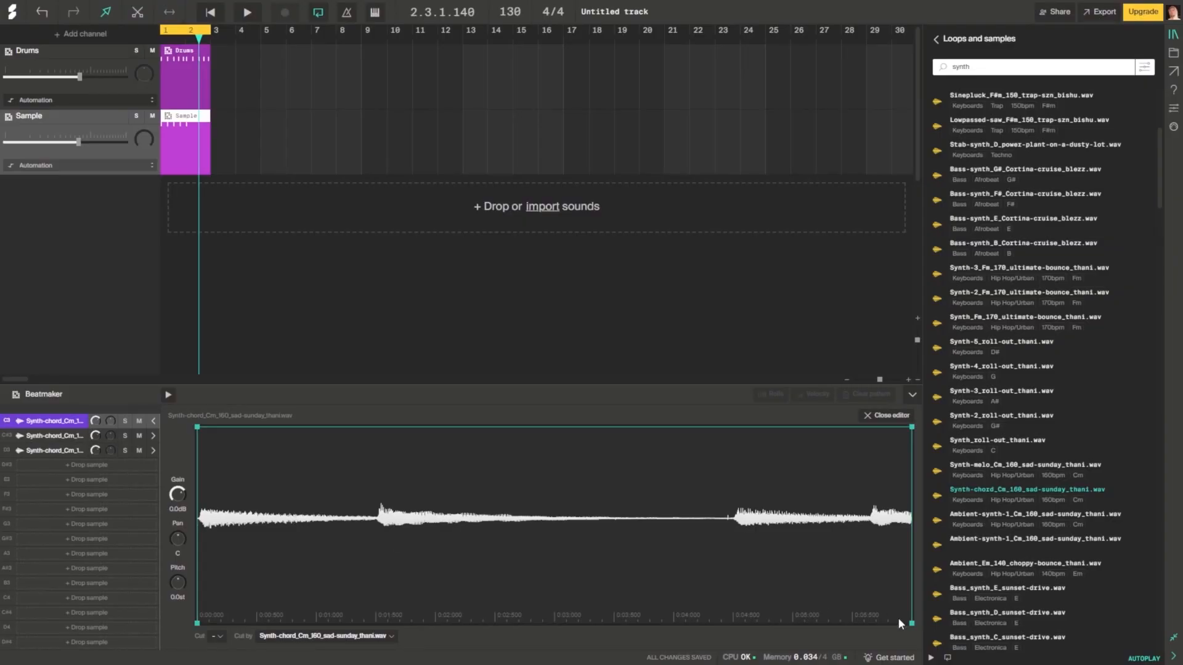
- Trim the C3 pad's sample to its first chord, ending at about 1.5 s, and program its hits across both bars
drag(913, 627, 377, 618)
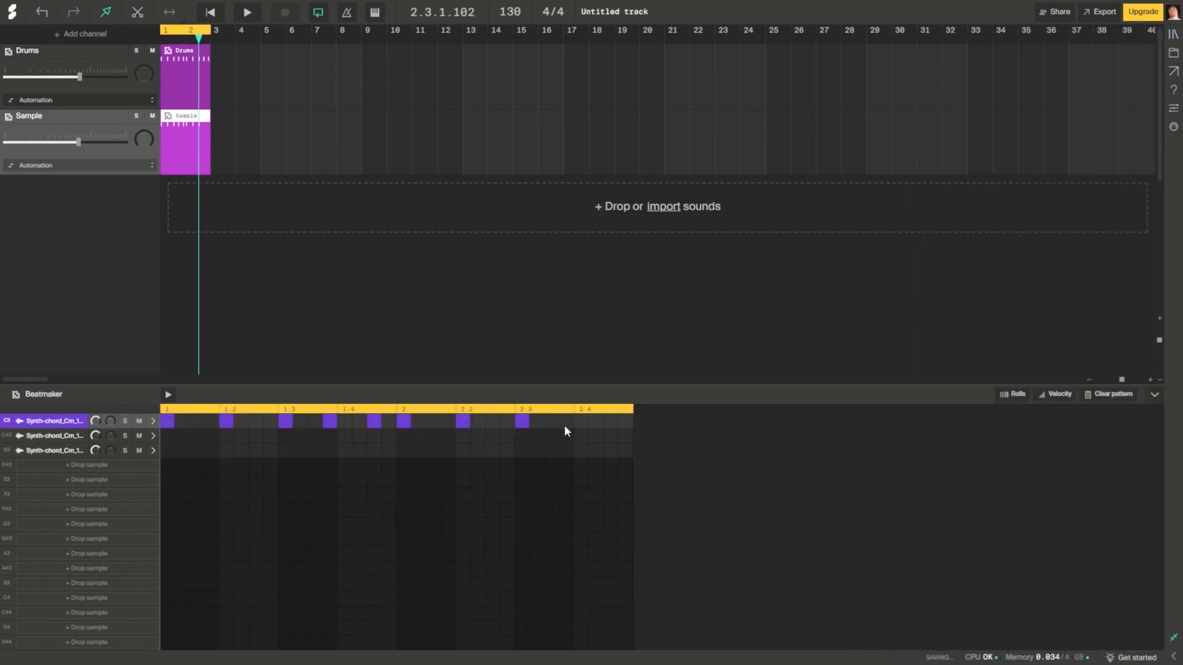
click(609, 421)
key(space)
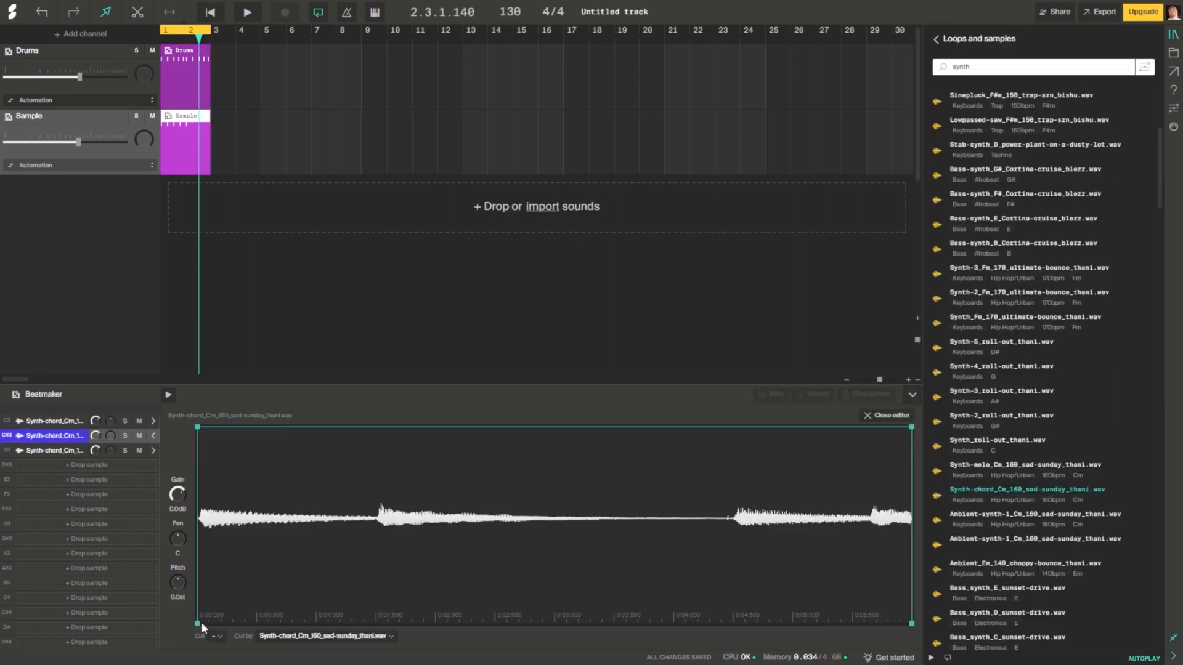
- Trim the C#3 pad's sample to its second chord, from about 1.5 s to 4.5 s, and hide the sound library
drag(201, 622, 376, 632)
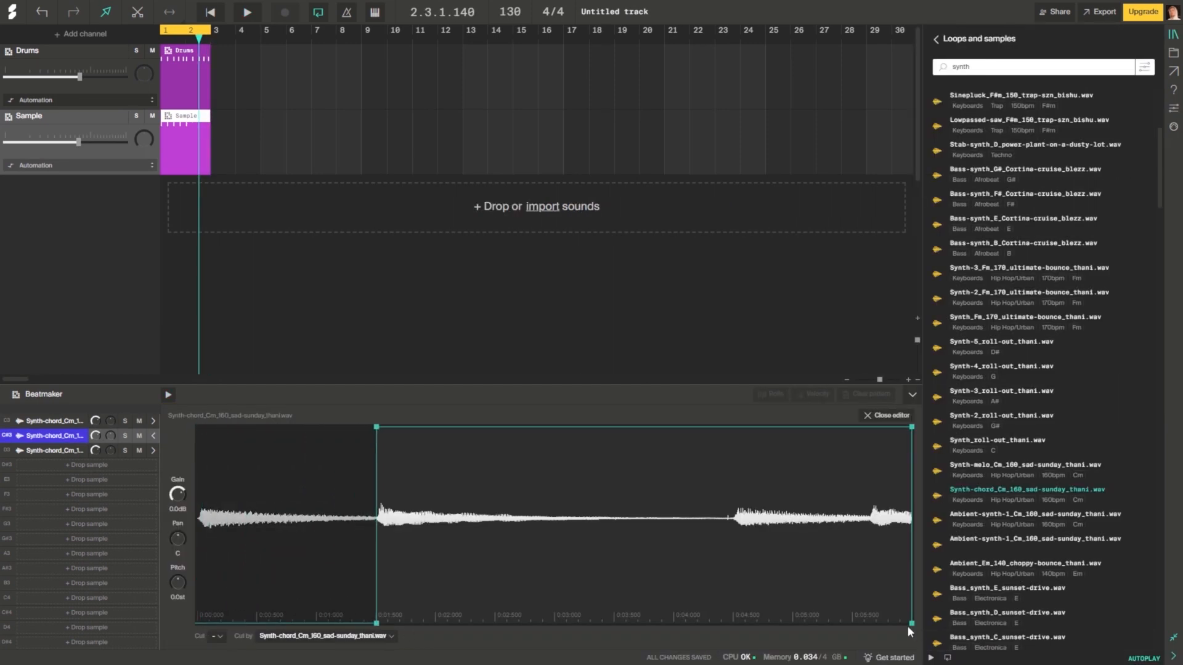
drag(912, 624, 738, 635)
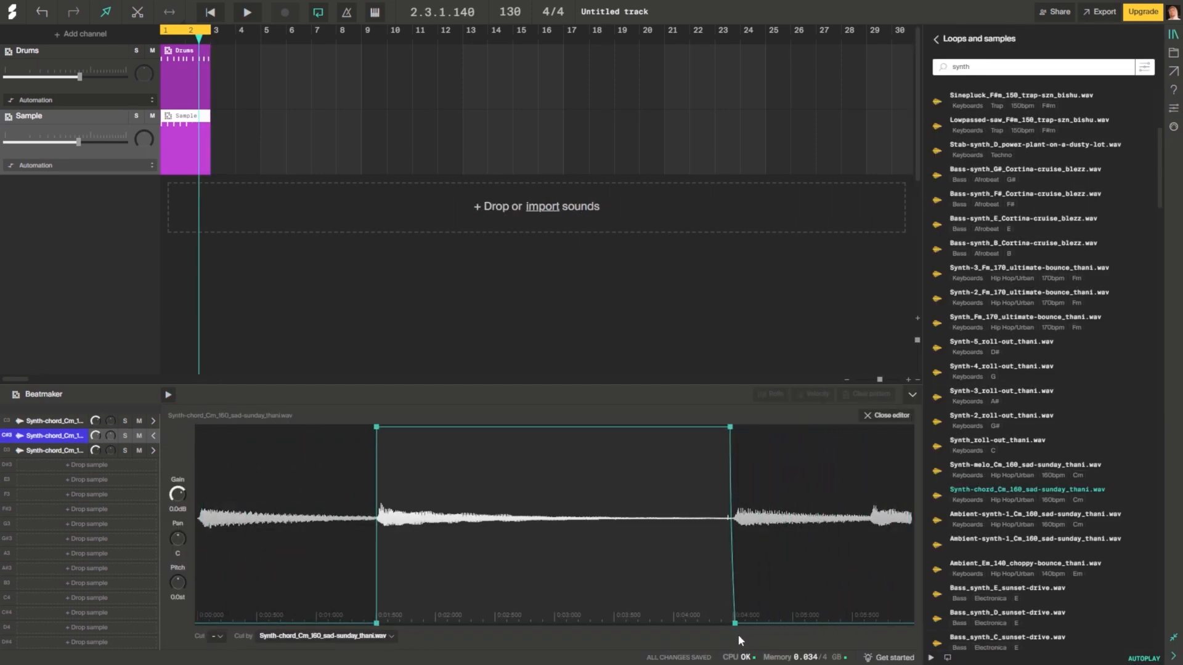
click(1173, 38)
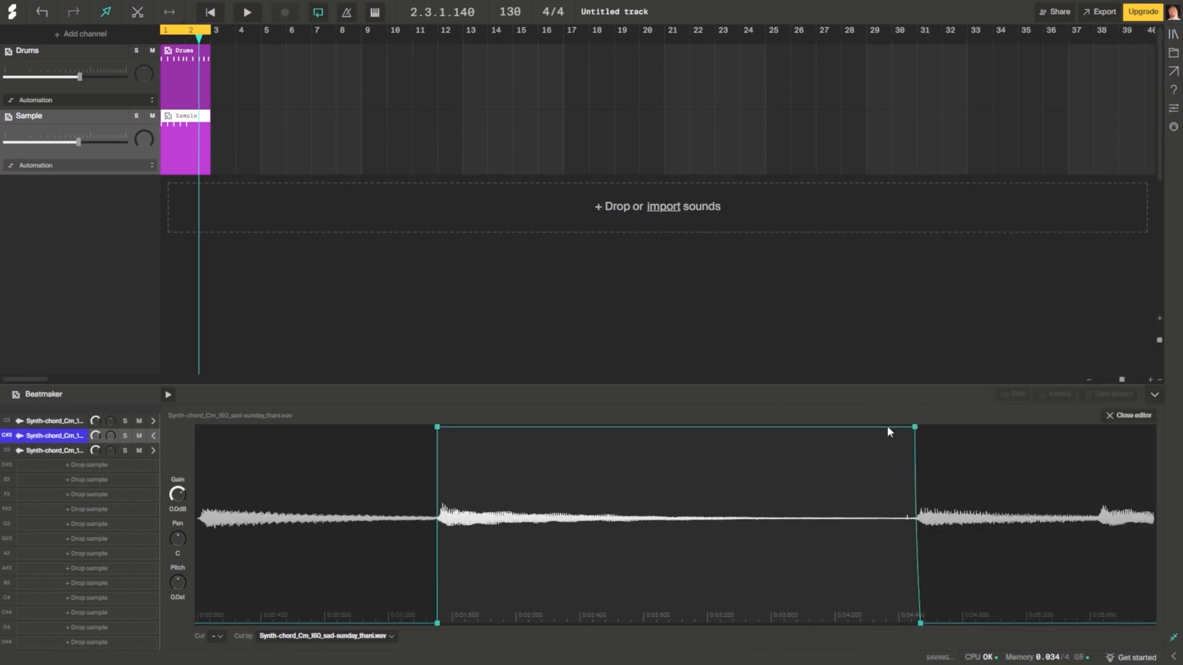
- Trim the D3 pad's sample to its third chord, from about 4.5 s to 5.6 s
click(154, 451)
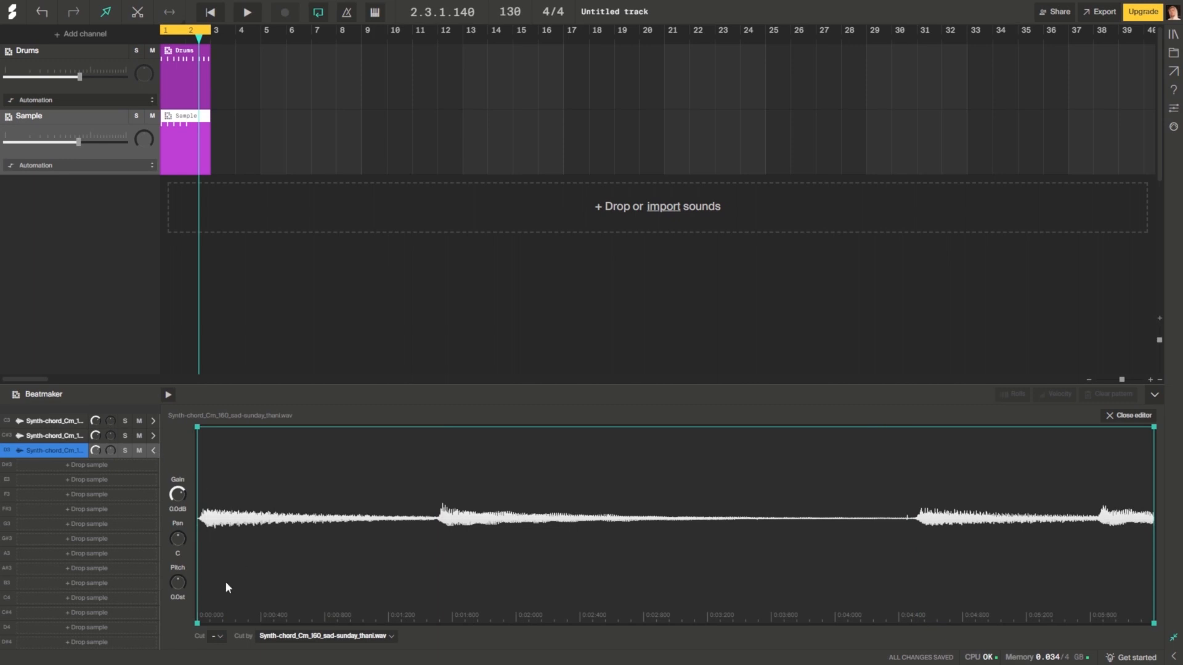
drag(198, 624, 919, 637)
drag(1155, 624, 1106, 638)
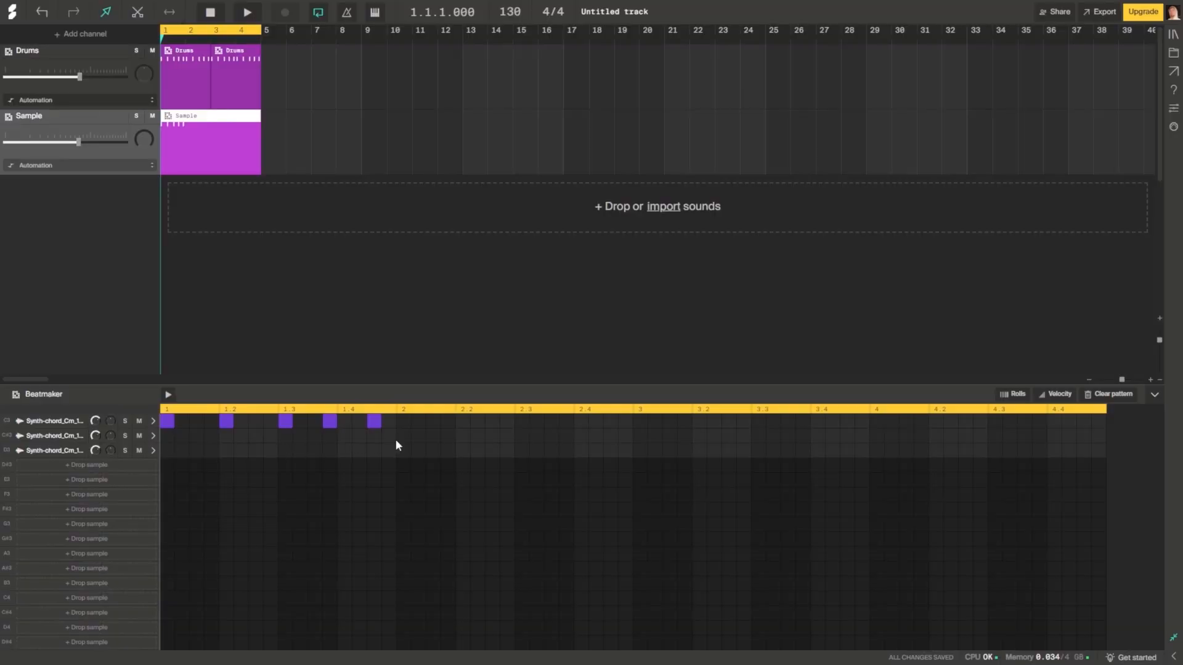
- Program five C#3 pad hits across bar 2, repeating the C3 rhythm from bar 1, and play the loop
click(404, 436)
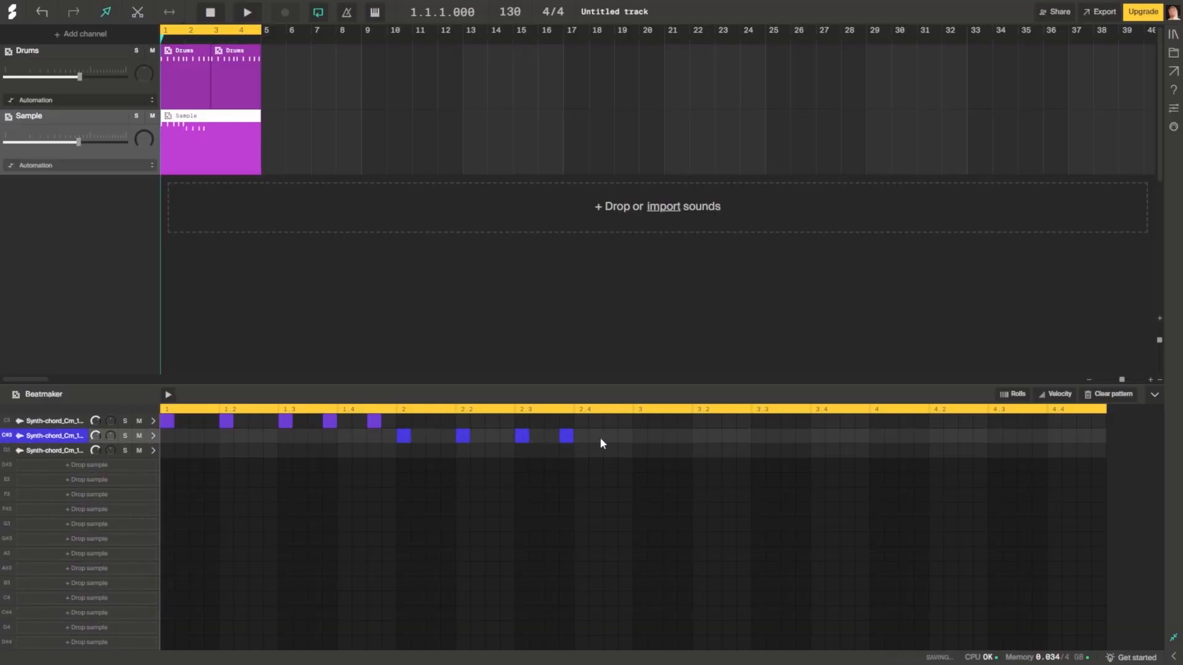
key(space)
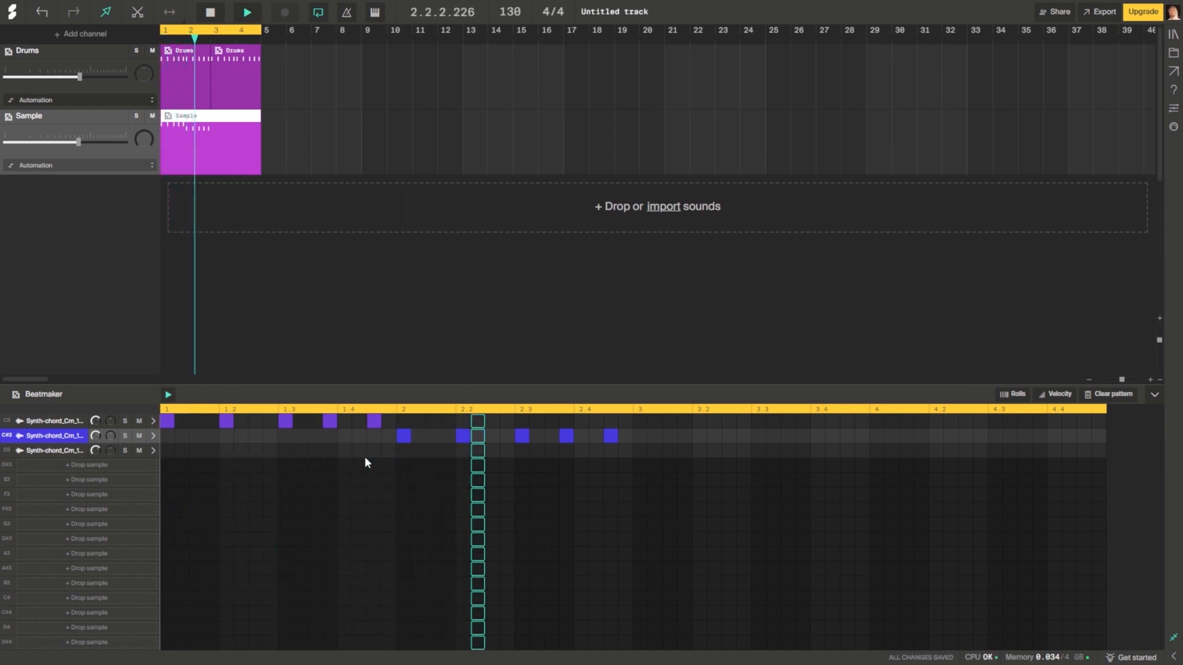
key(space)
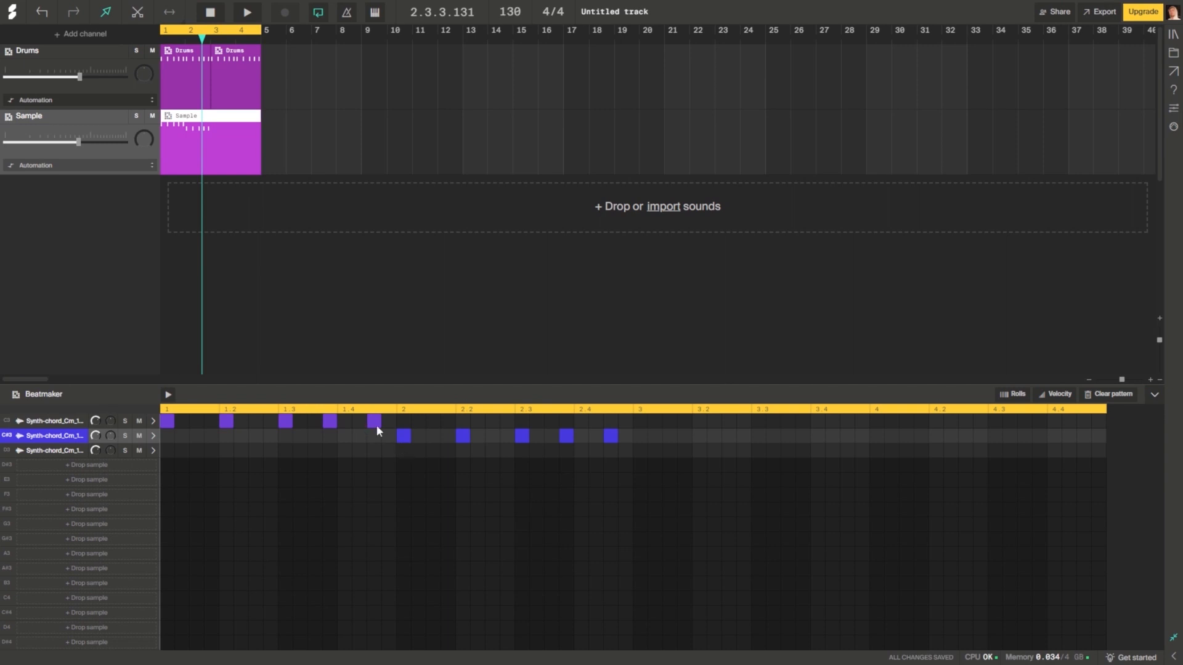
- Set Cut to Synth-chord_Cm_160_sad-sunday_thani.wav for each of the three synth chord pads and return to the pattern grid
click(152, 437)
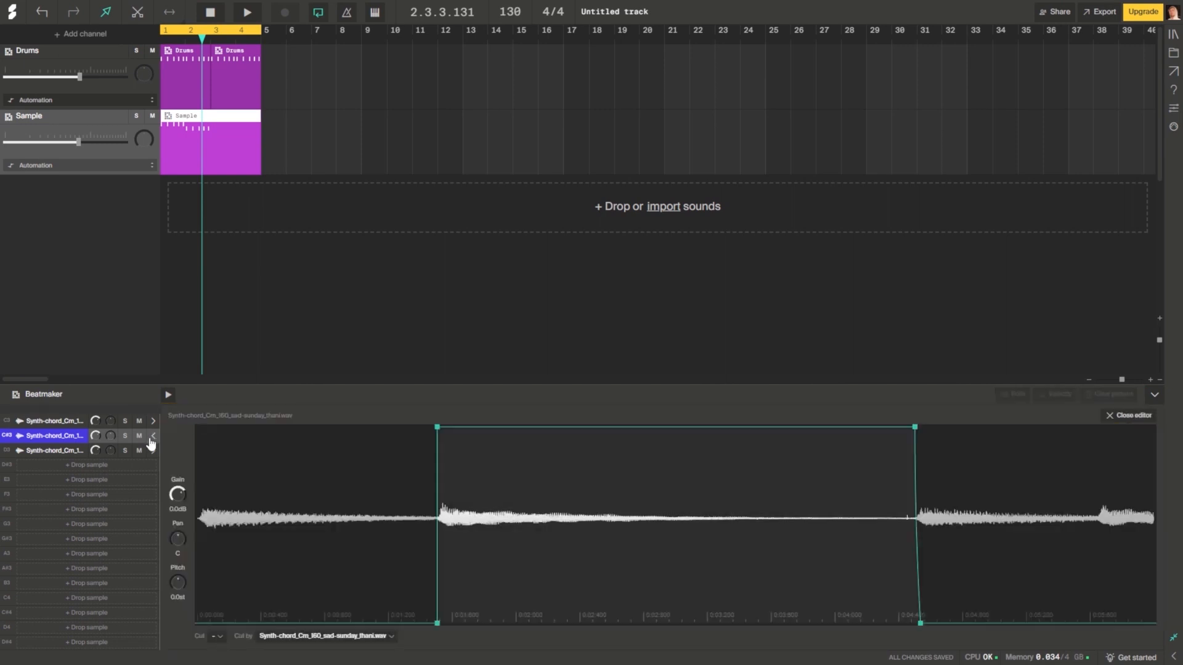
click(217, 638)
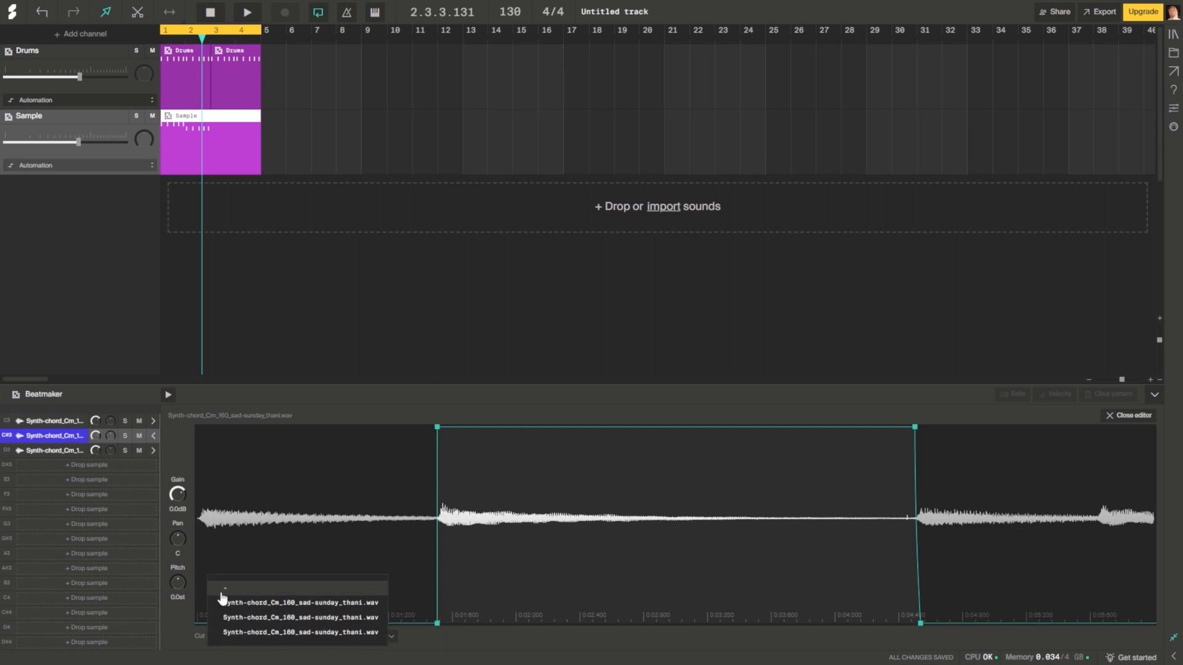
click(243, 612)
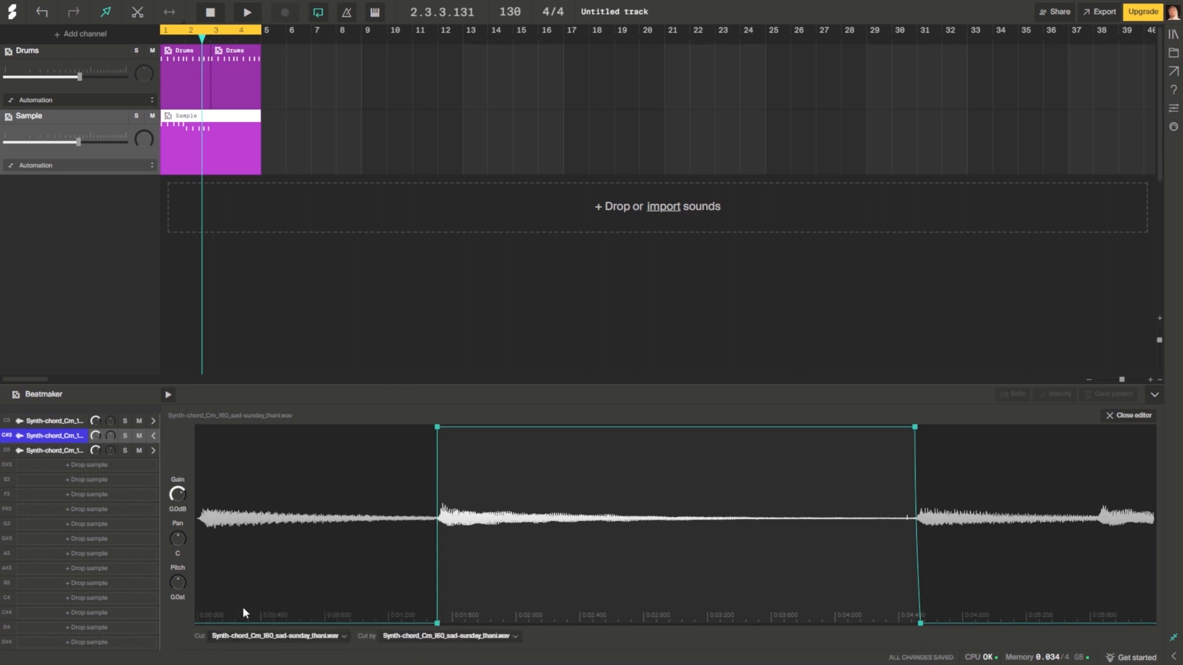
click(152, 452)
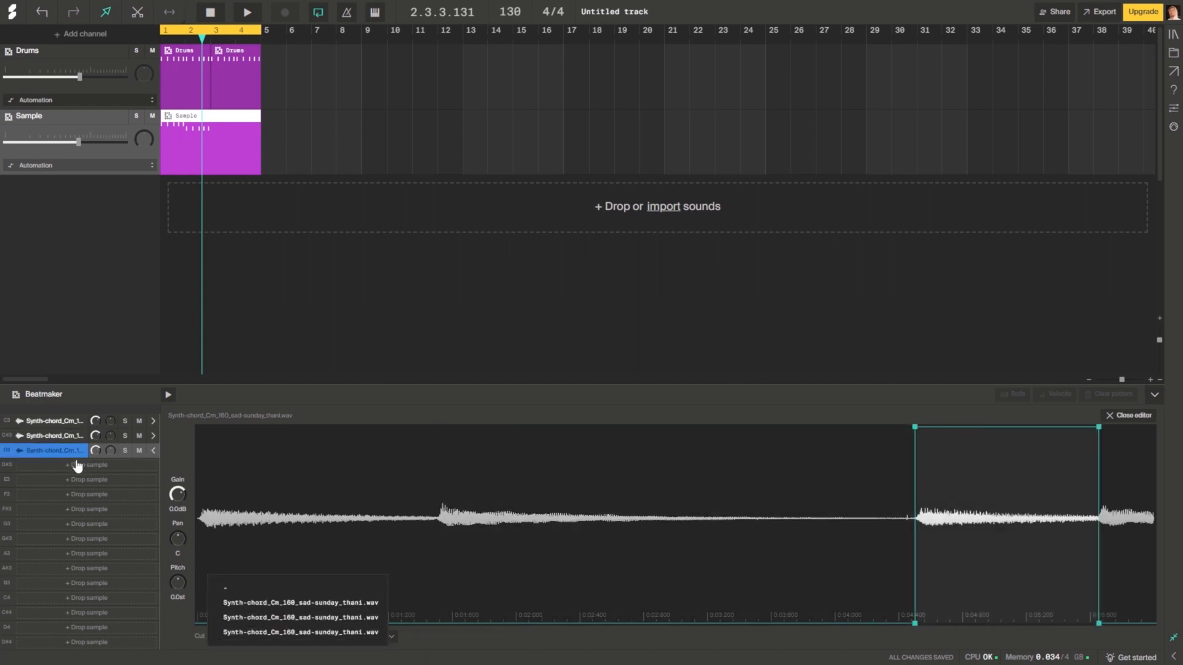
click(250, 618)
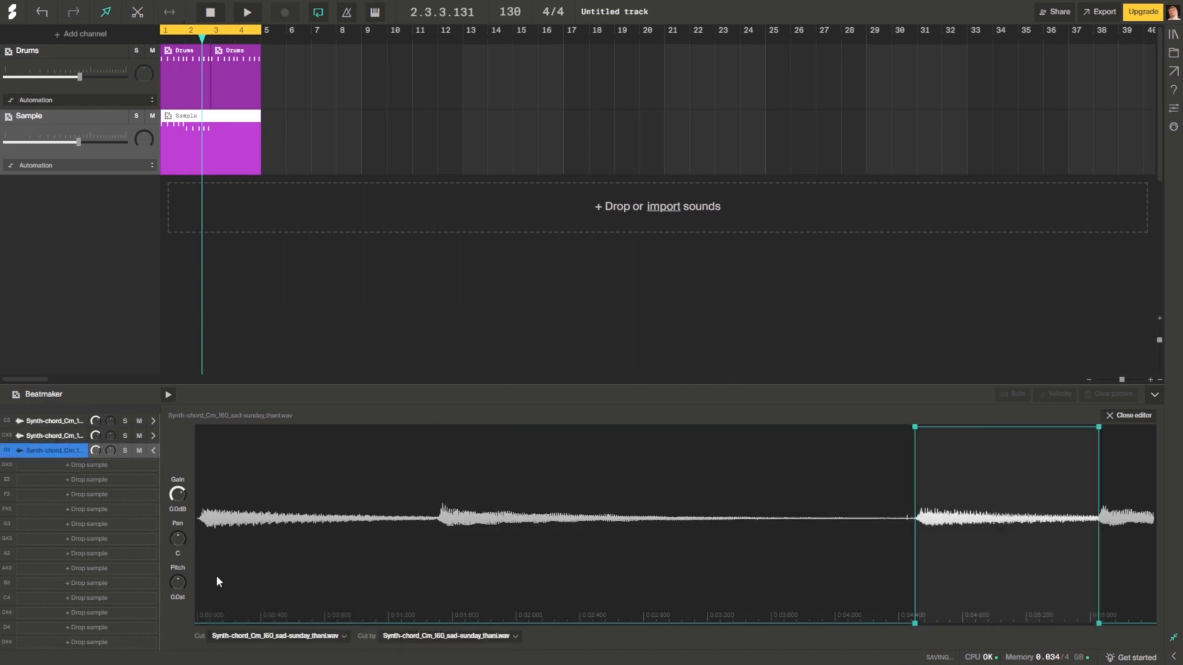
click(153, 422)
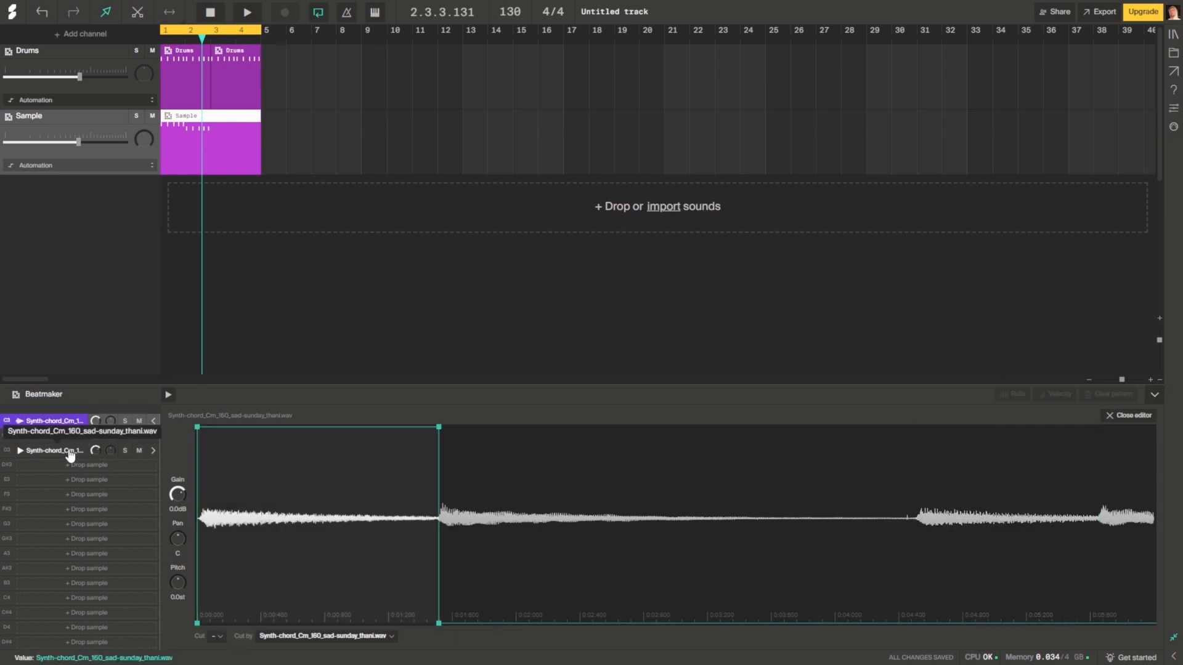
click(219, 636)
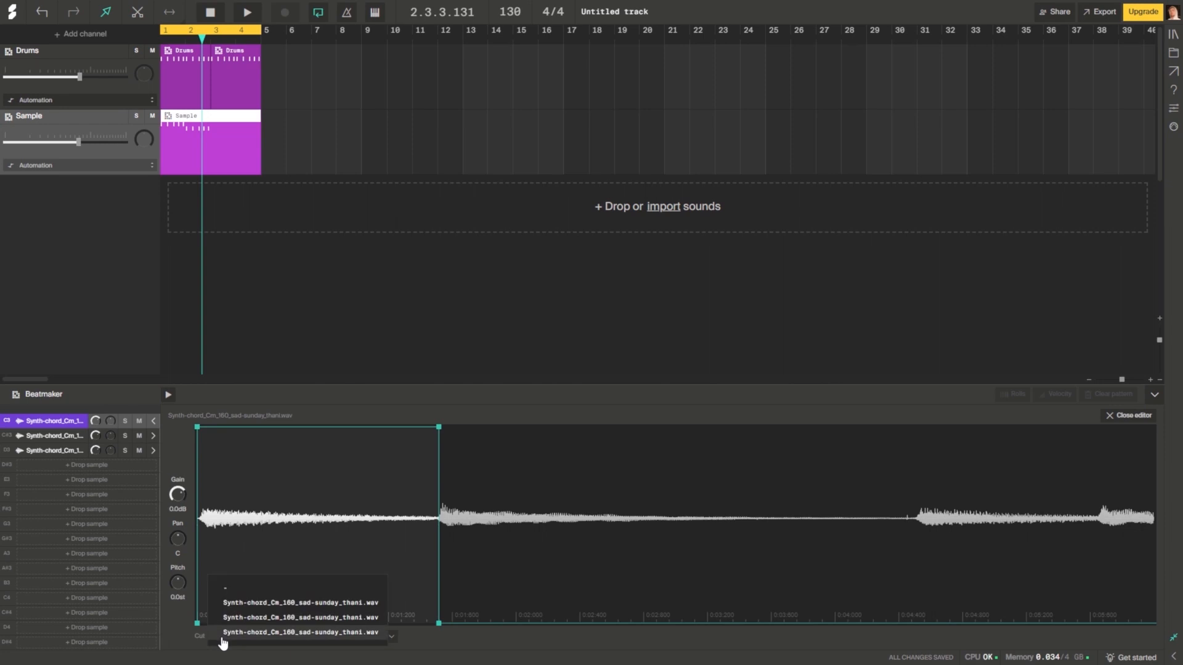
click(249, 634)
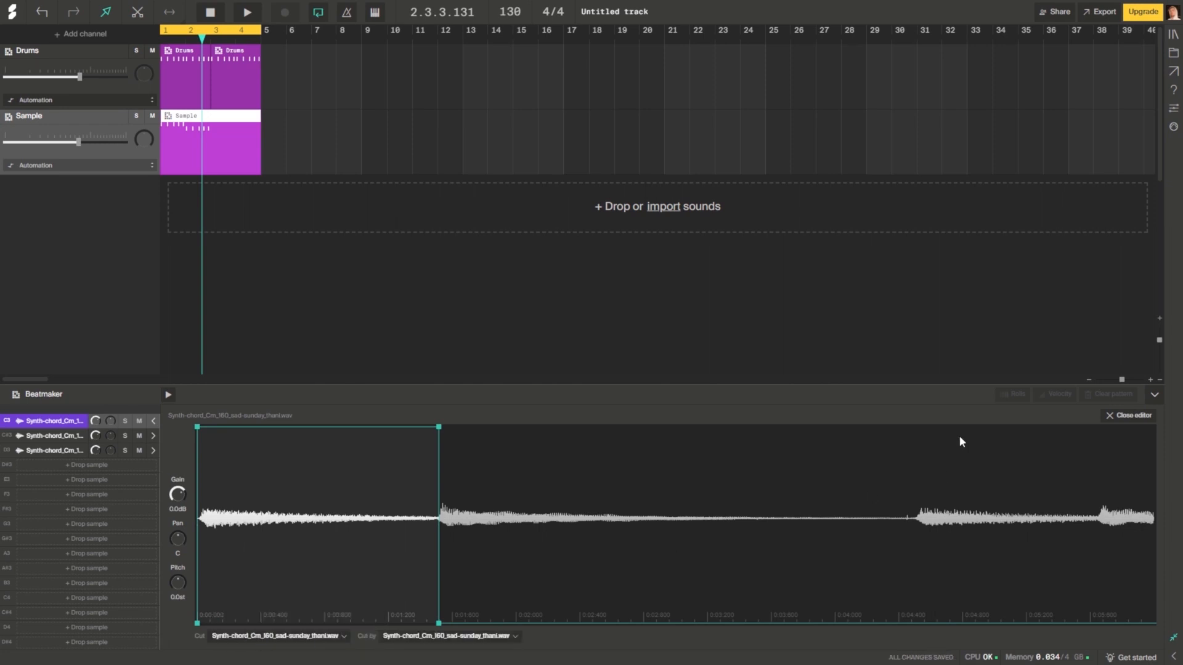
click(1116, 416)
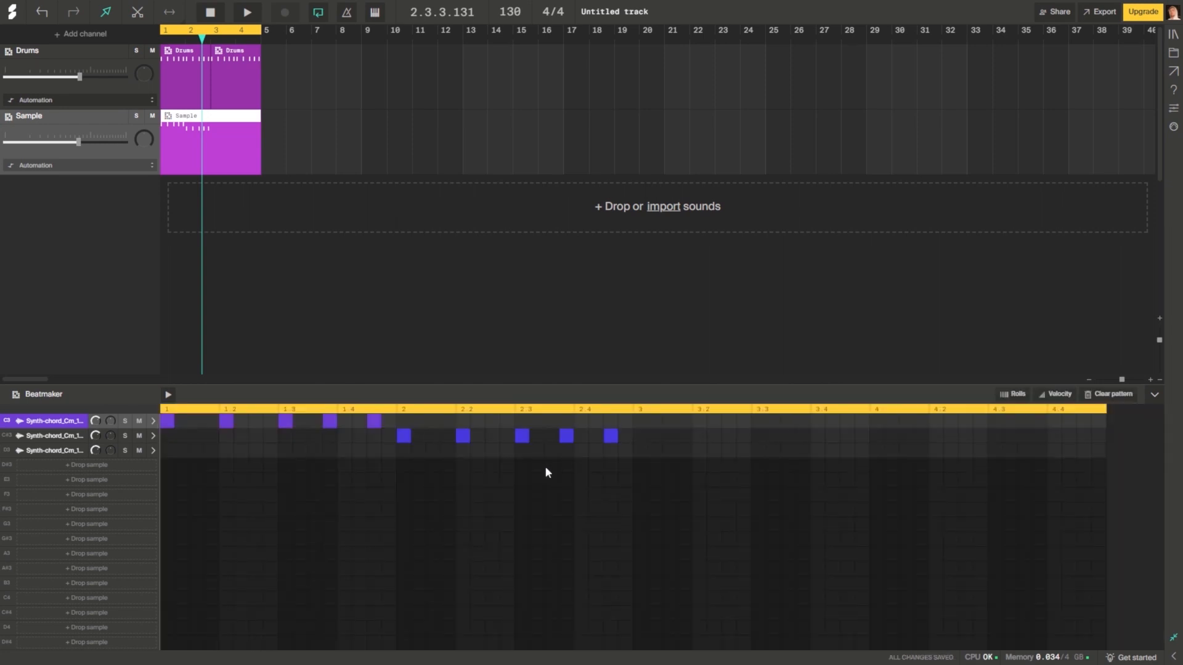
- Program the D3 pad's hits across bars 3 and 4 of the Sample region and play the loop
click(637, 452)
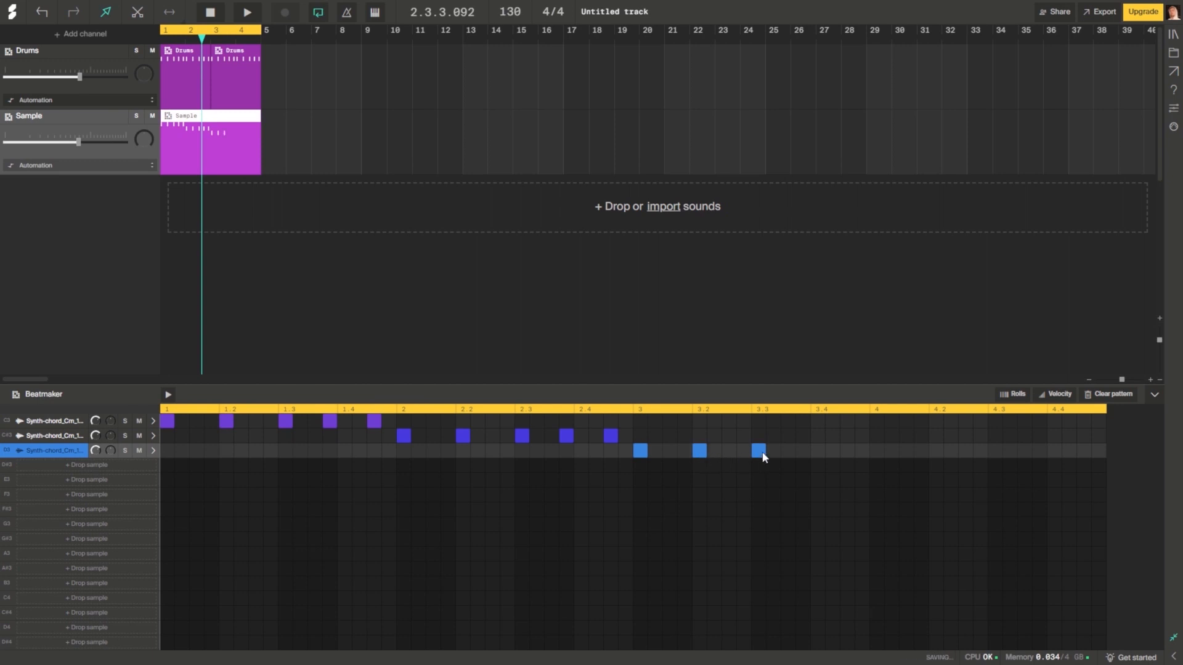
drag(762, 455, 1086, 456)
key(space)
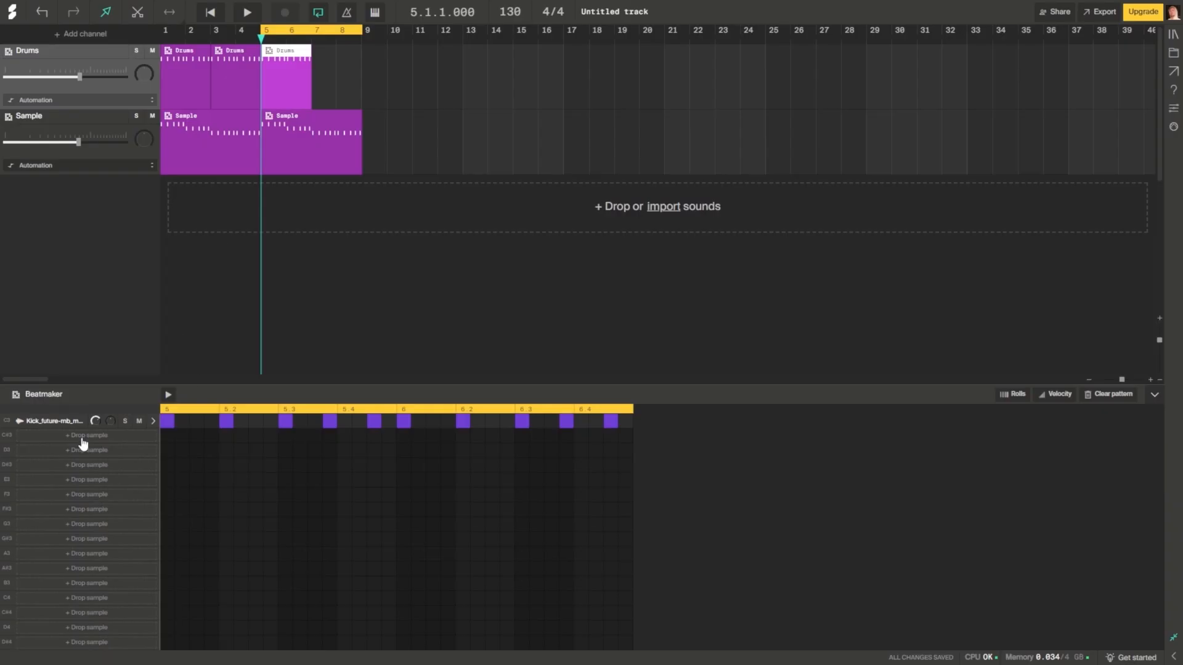
- Search Loops and samples for "hihat" and filter the results by the Trap genre
click(1173, 34)
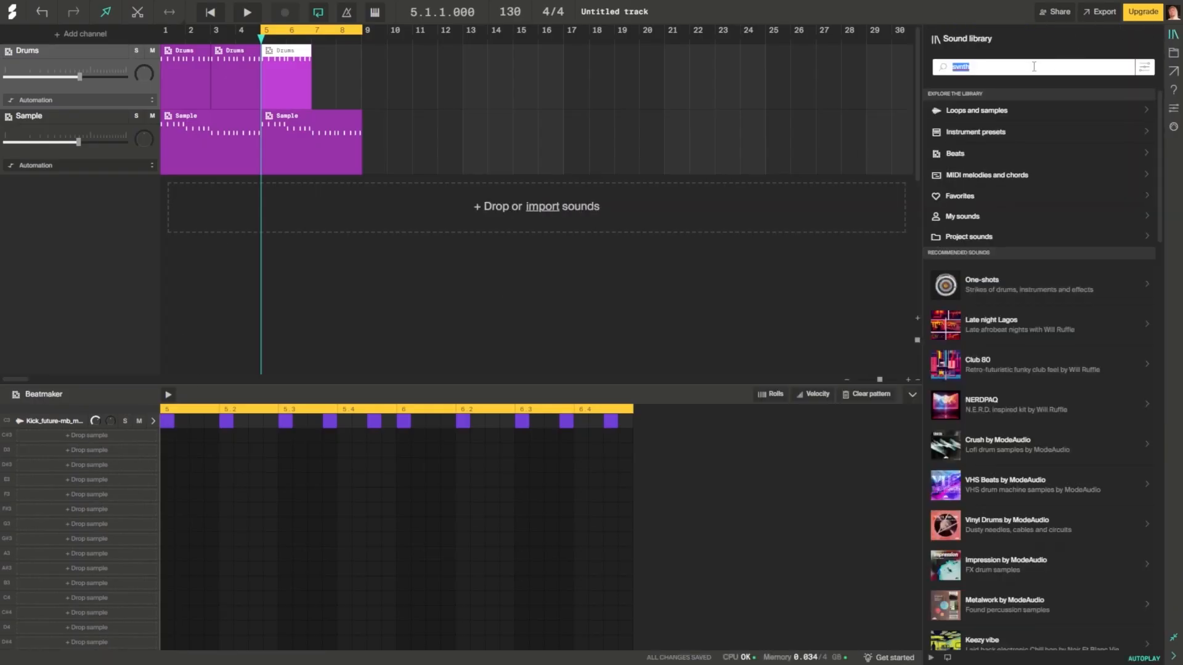
key(BackSpace)
click(980, 114)
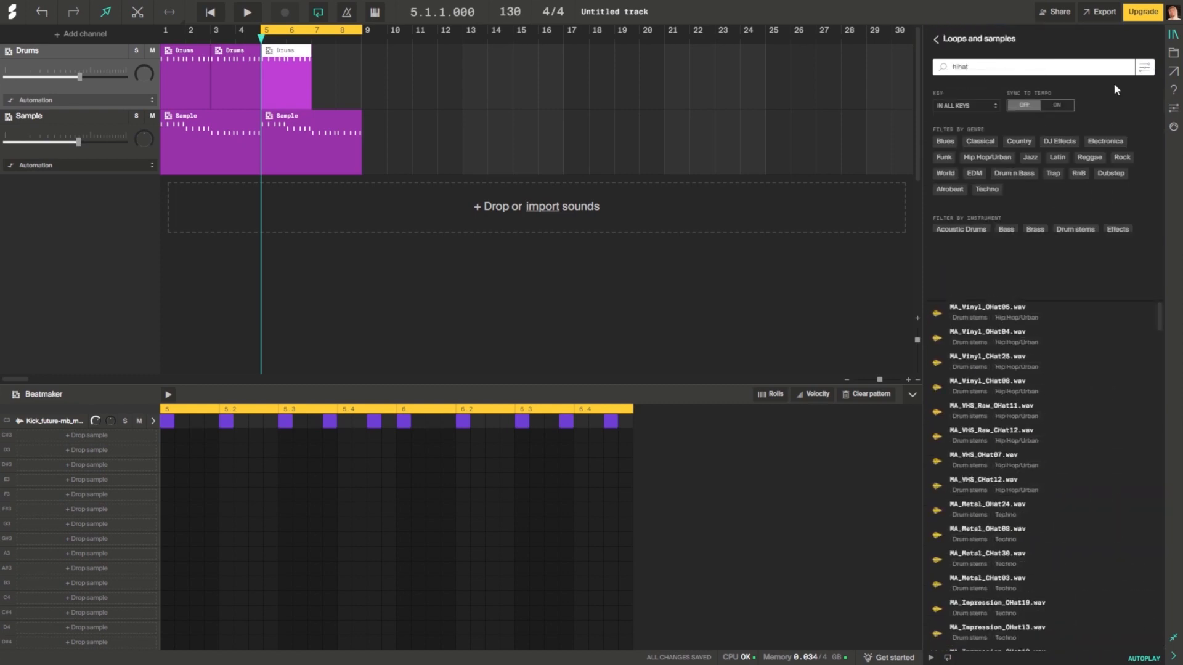
click(1052, 173)
click(1144, 67)
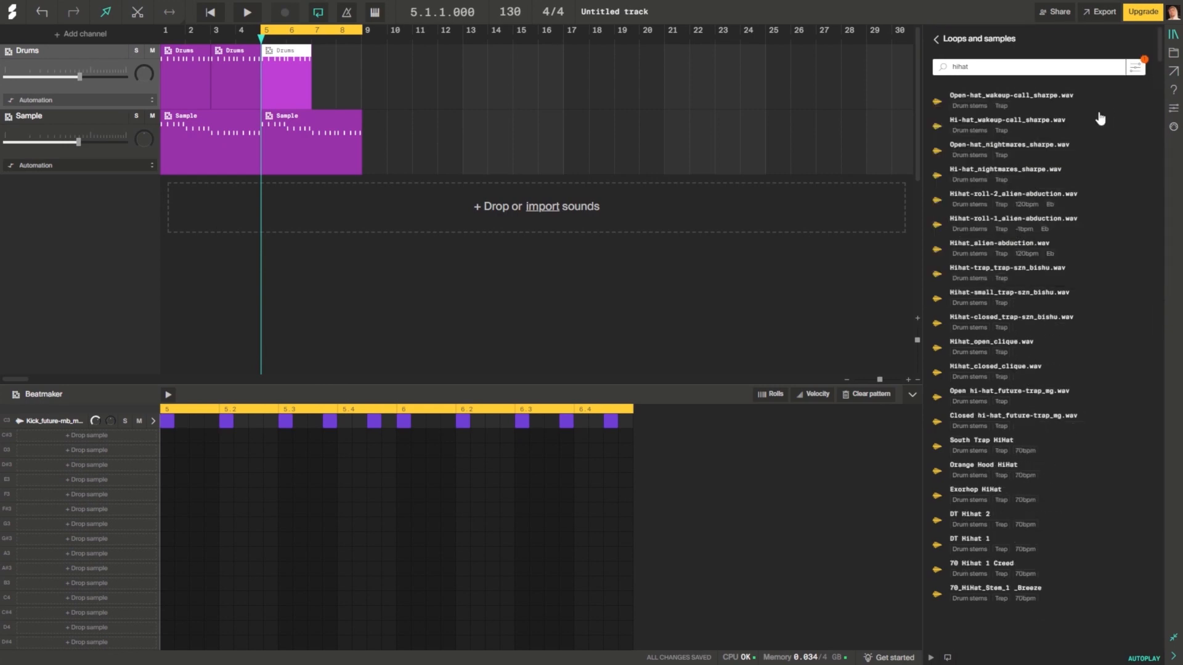
- Load Hi-hat_wakeup-call_sharpe.wav onto the Drums C#3 pad, fill bars 5 and 6 with hits leaving a few gaps, and play the pattern
click(938, 126)
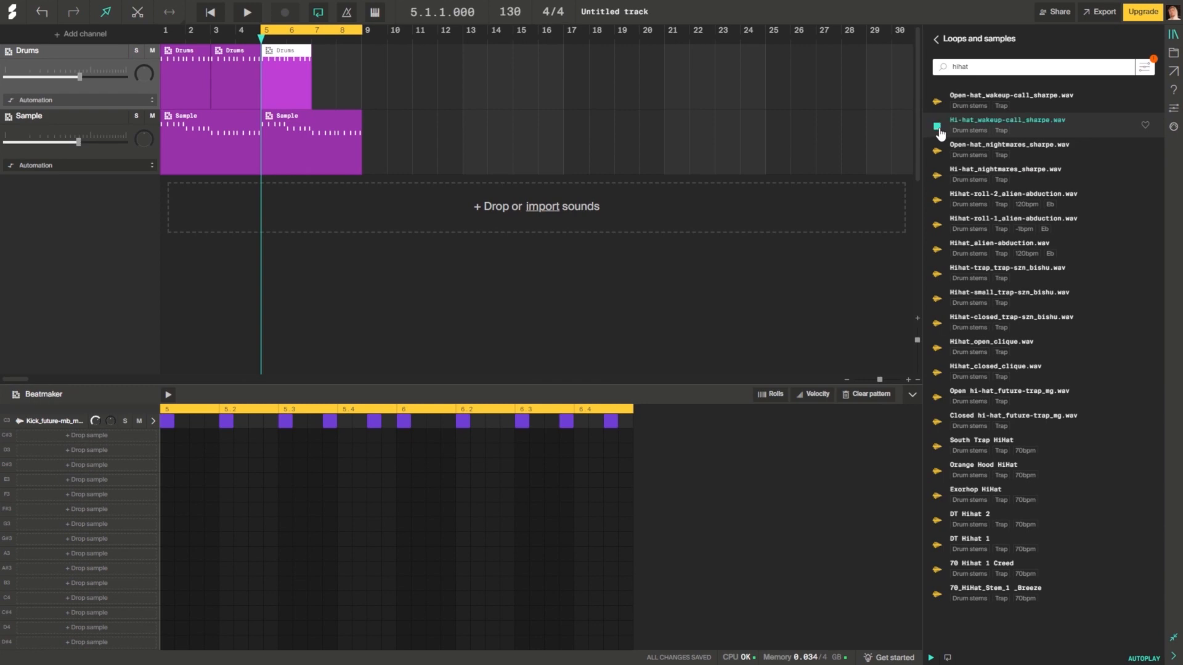
drag(1058, 121, 86, 439)
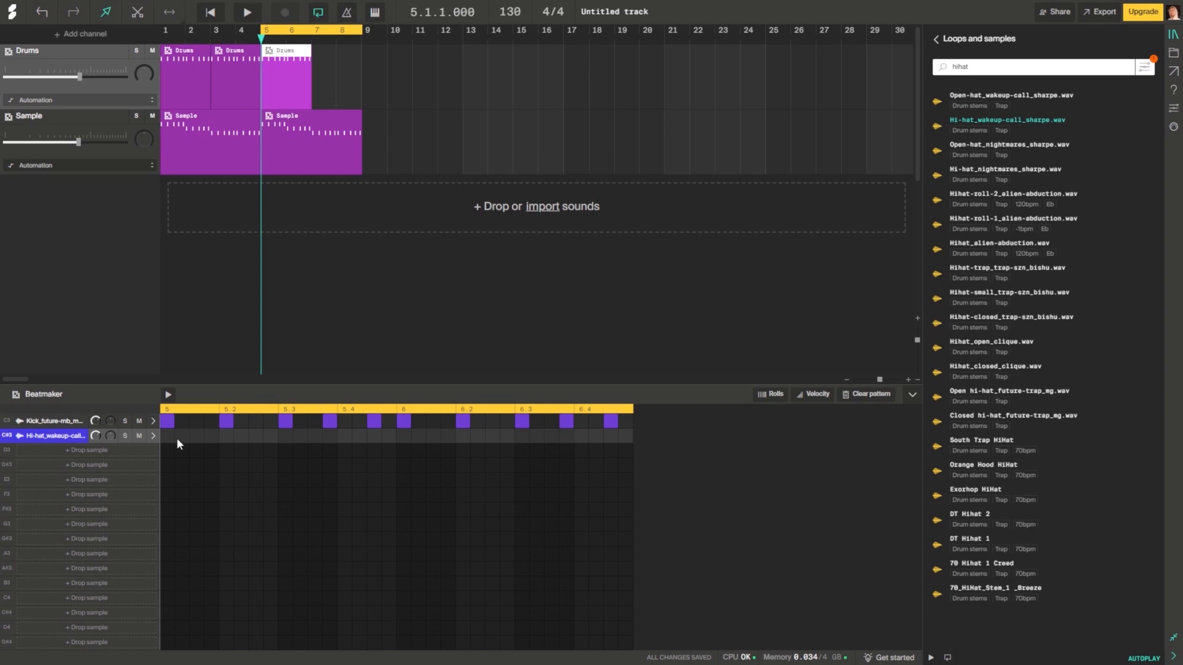
drag(177, 439, 224, 438)
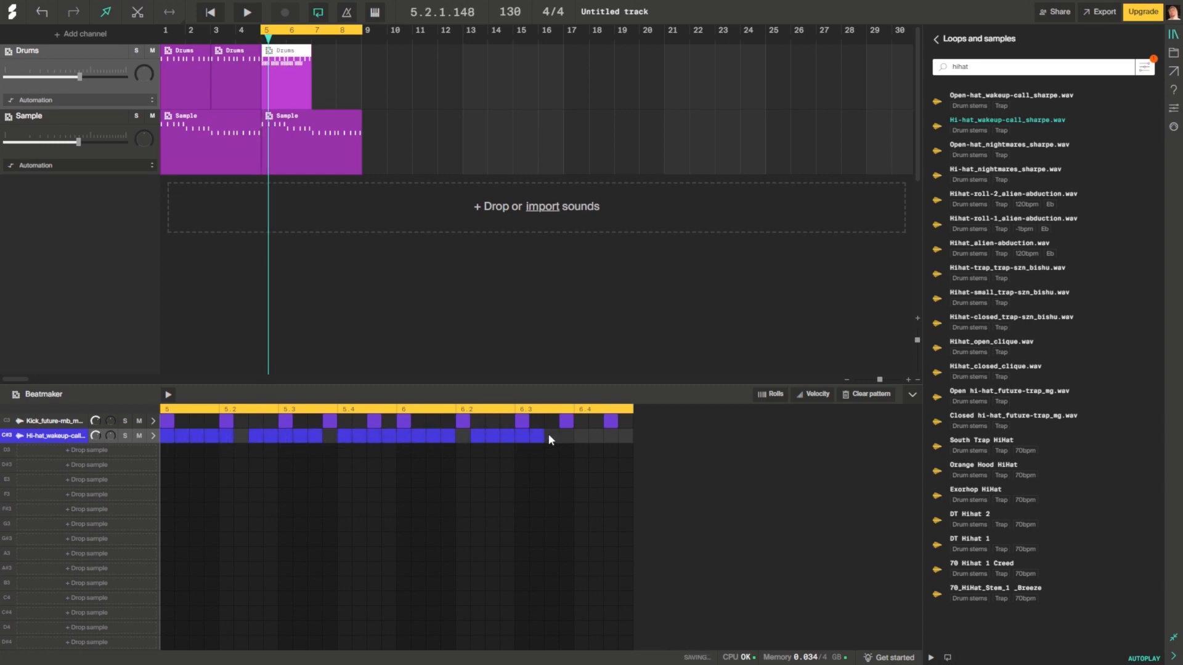
key(space)
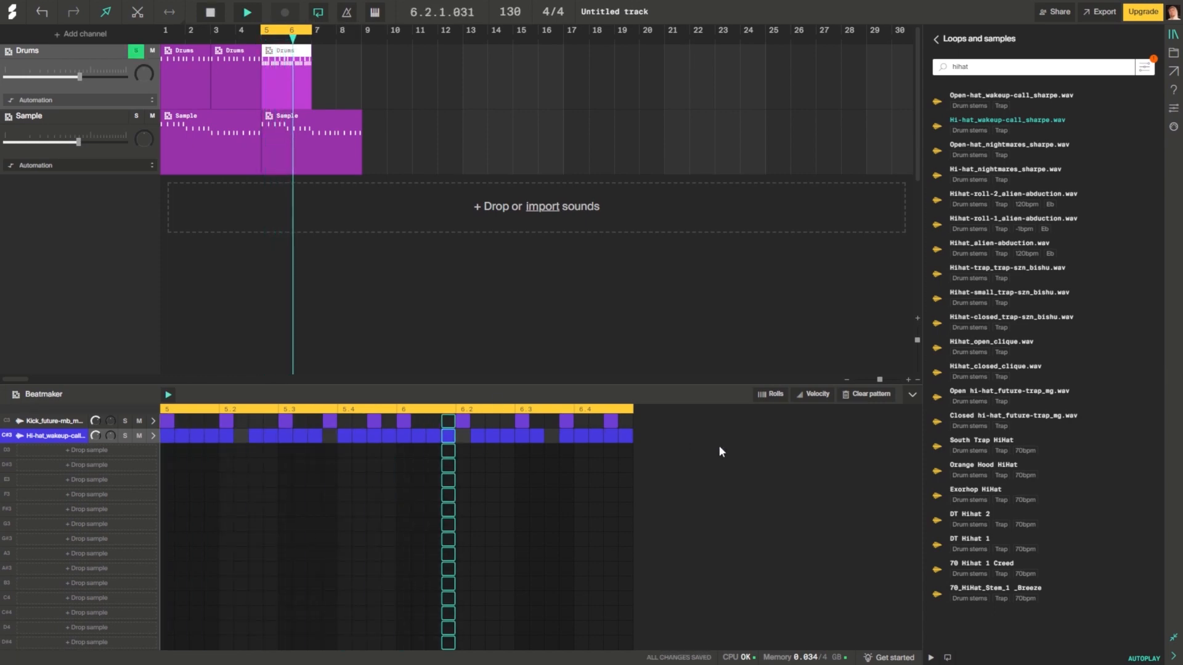
key(space)
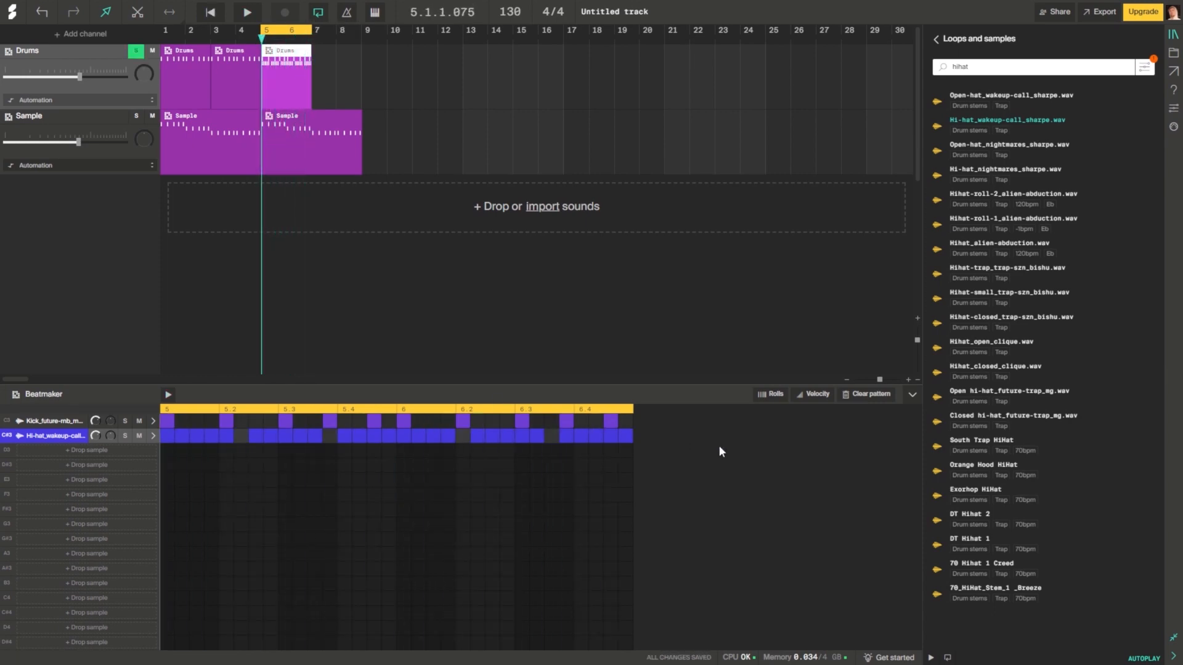
- Lower the velocity of alternating hi-hat hits in bars 5 and 6 to about 53 to 58 and play the soloed drums
click(822, 399)
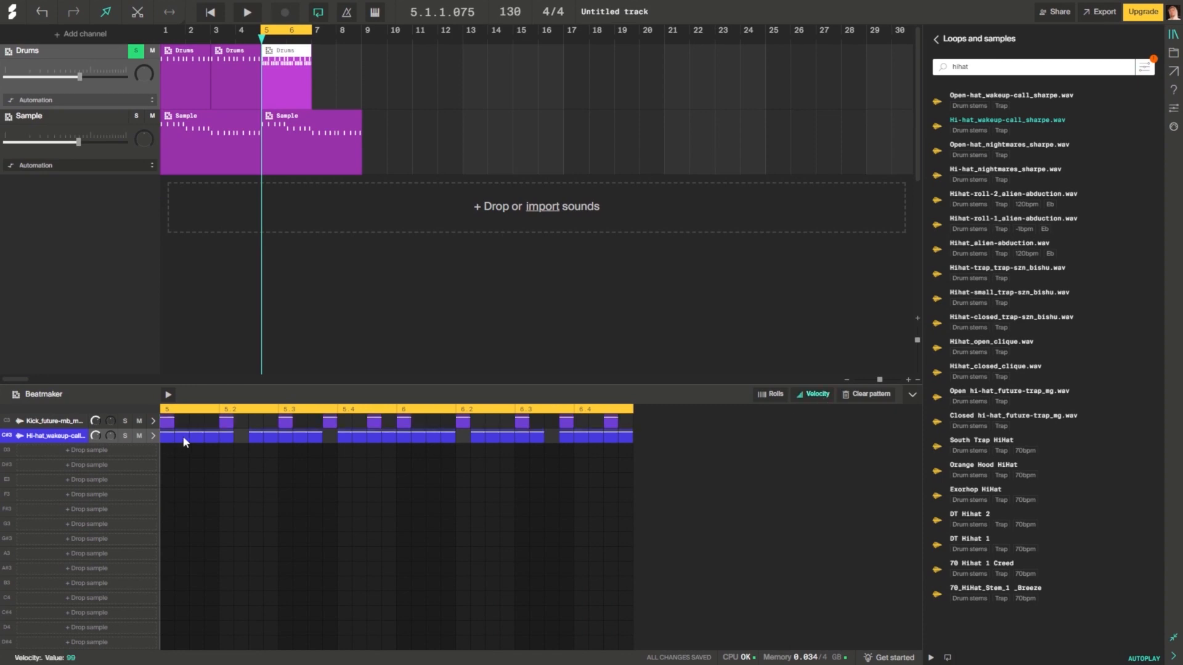
click(210, 437)
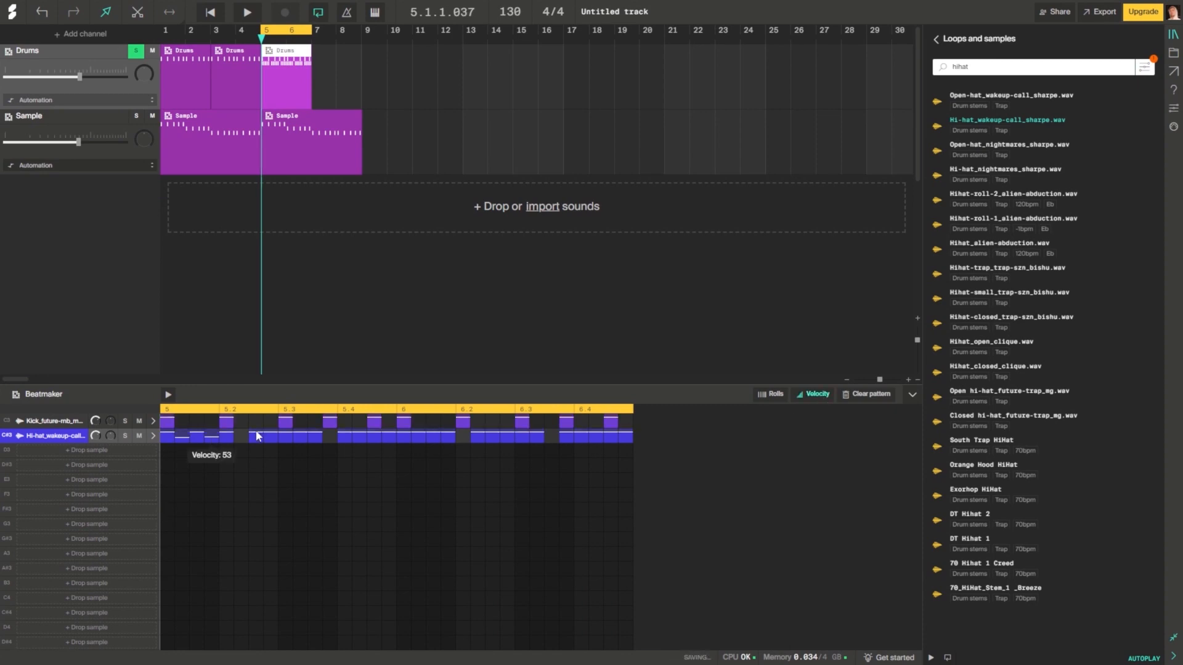
click(269, 437)
drag(270, 439, 271, 440)
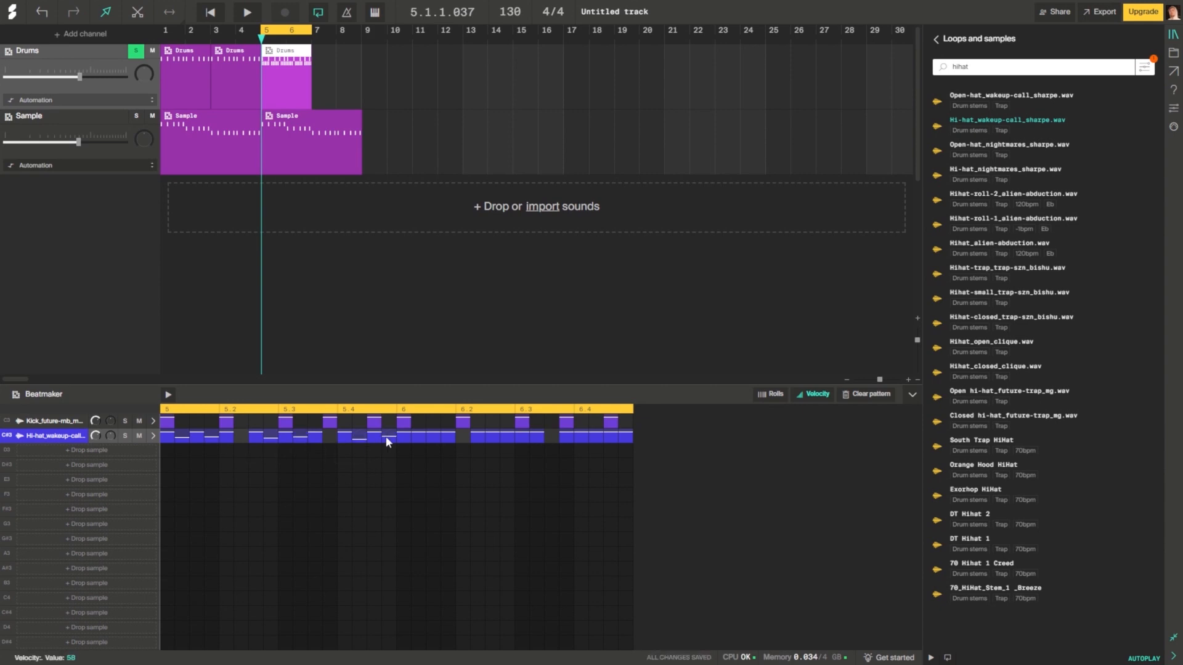
key(space)
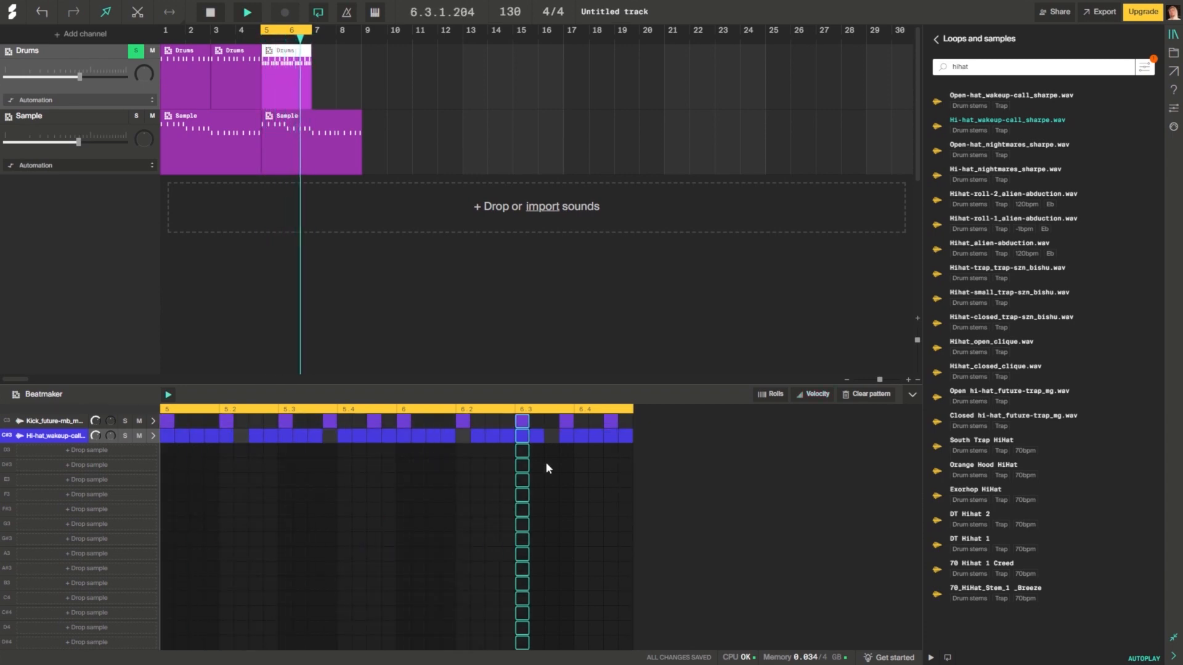
- Add rolls to several hi-hat hits in bars 5 and 6 of the Drums pattern
key(space)
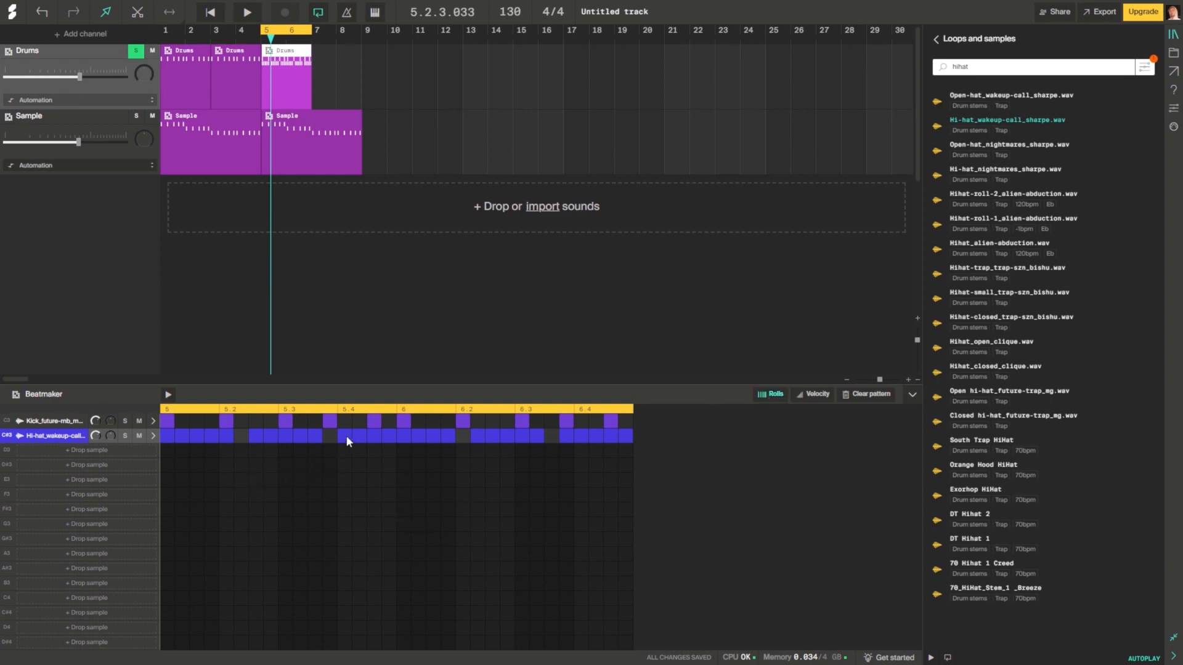
key(space)
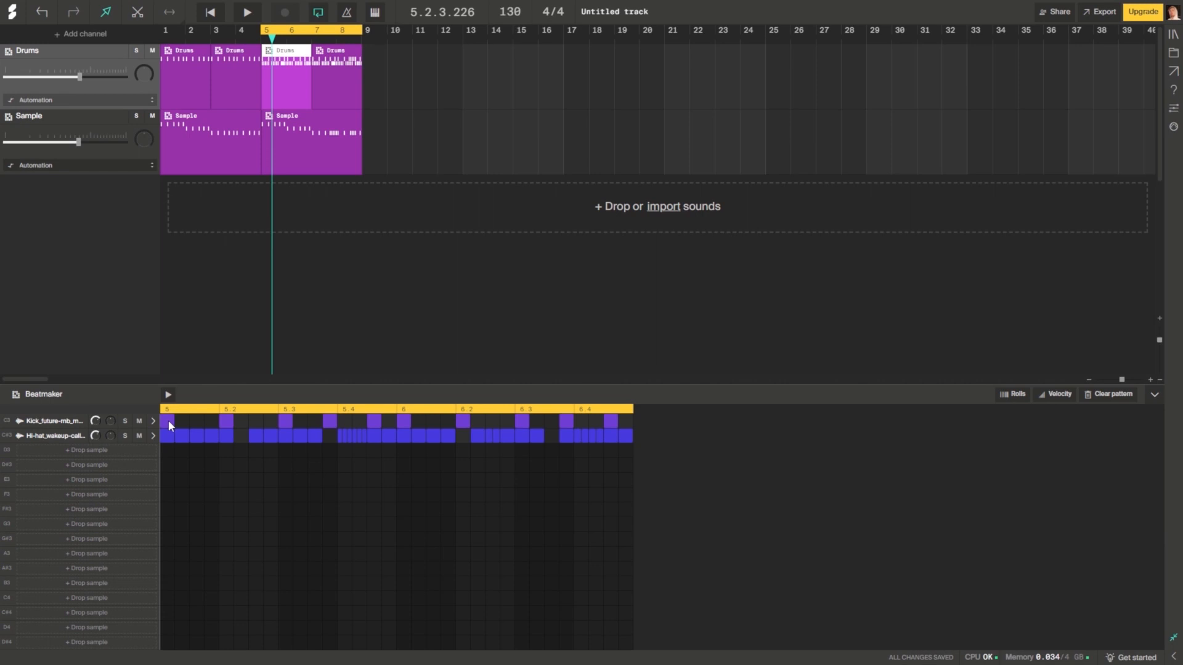
- Add a short fade-in to the synth chord chop on the C3 pad of the bar 5 Sample pattern and play the loop
click(292, 149)
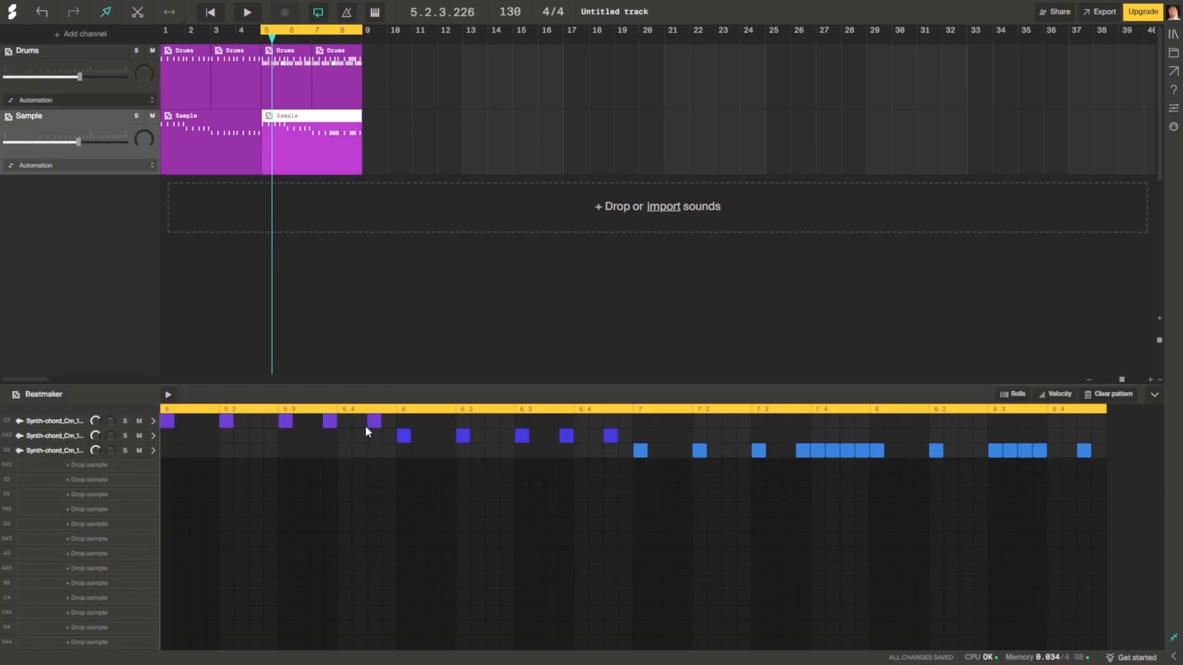
click(153, 421)
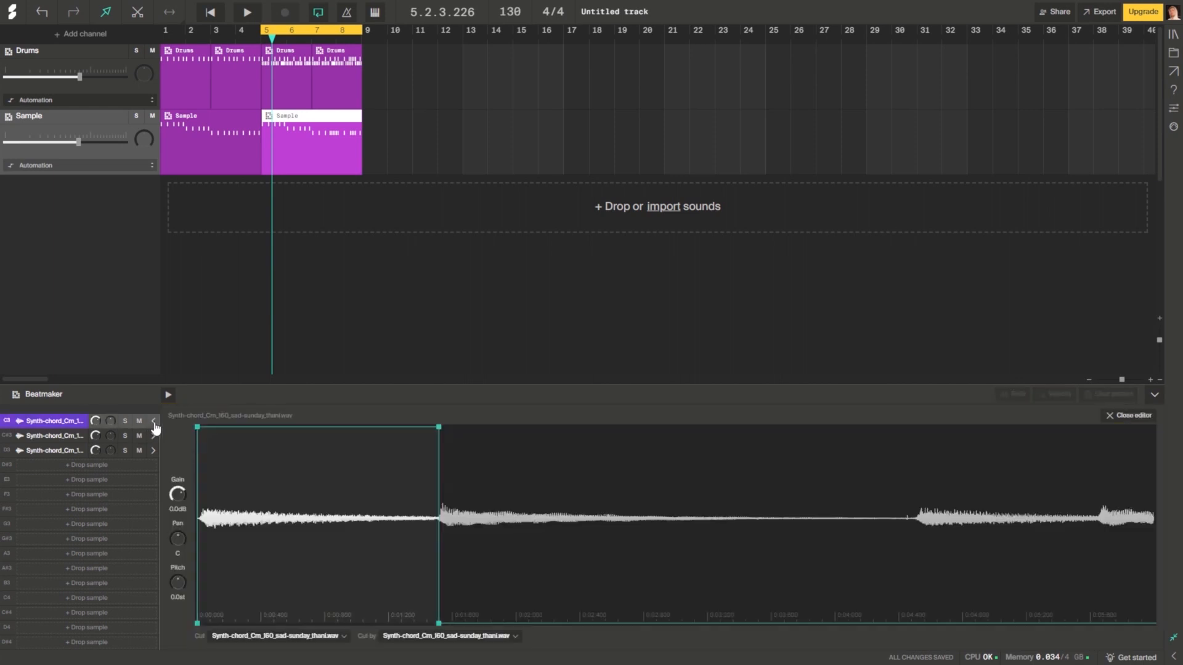
mouse_move(199, 429)
mouse_down()
mouse_move(235, 427)
mouse_move(238, 416)
mouse_move(236, 428)
mouse_up()
key(space)
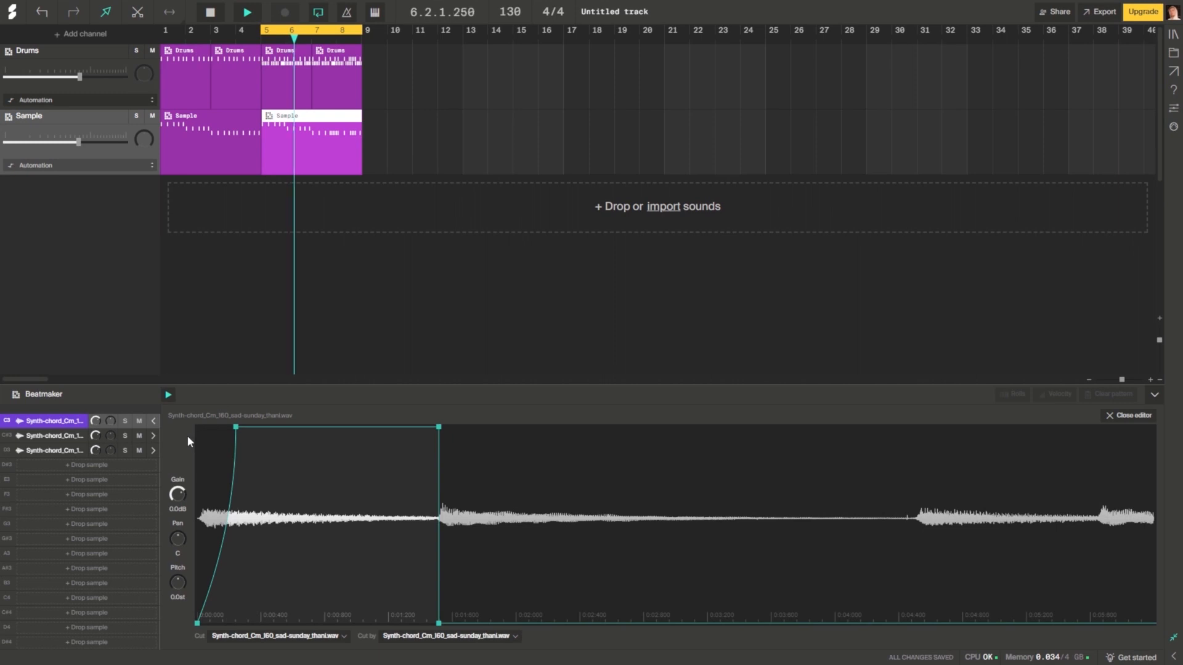
key(space)
- Add short fade-ins to the synth chord chops on the Sample channel's C#3 and D3 pads while listening to the loop
click(153, 437)
drag(435, 429, 472, 412)
key(space)
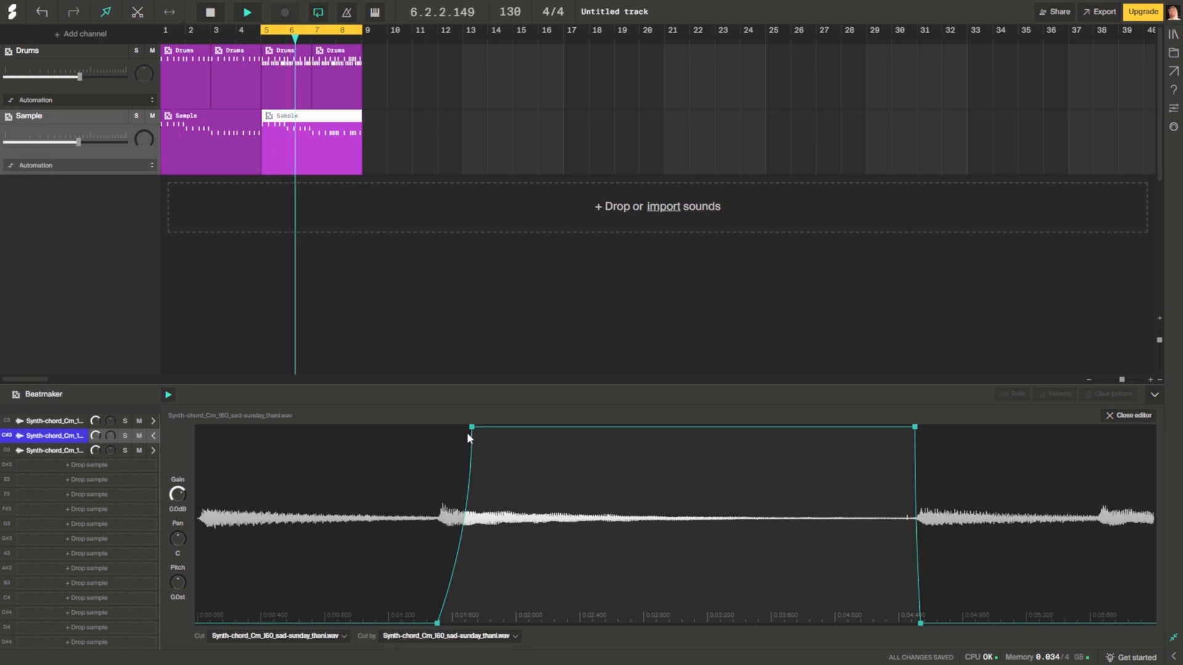
click(153, 451)
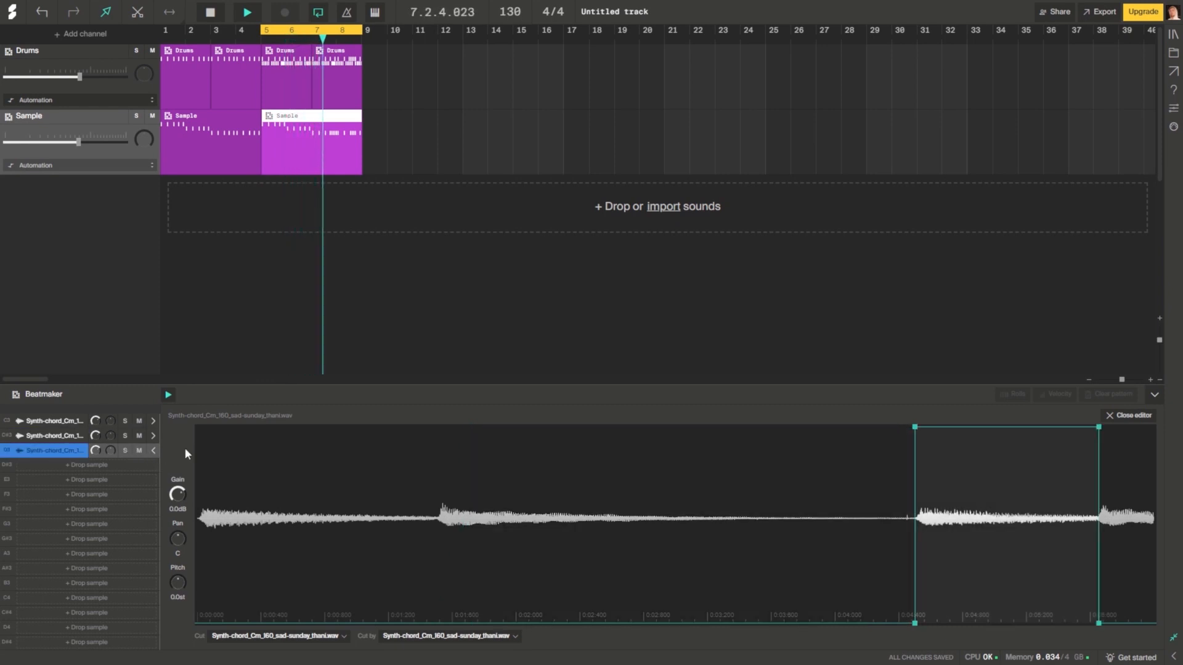
drag(915, 427, 948, 419)
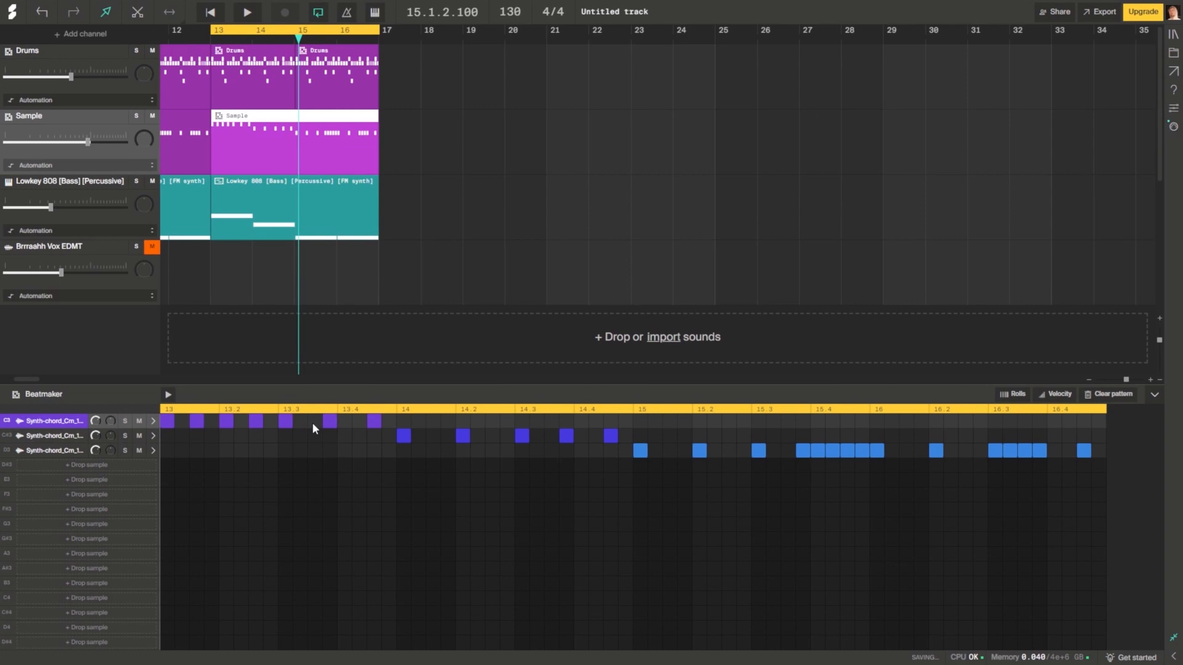
- Add extra chord hits between the existing ones on the C3, C#3 and D3 pads of the Sample pattern in bars 13 to 16
click(434, 437)
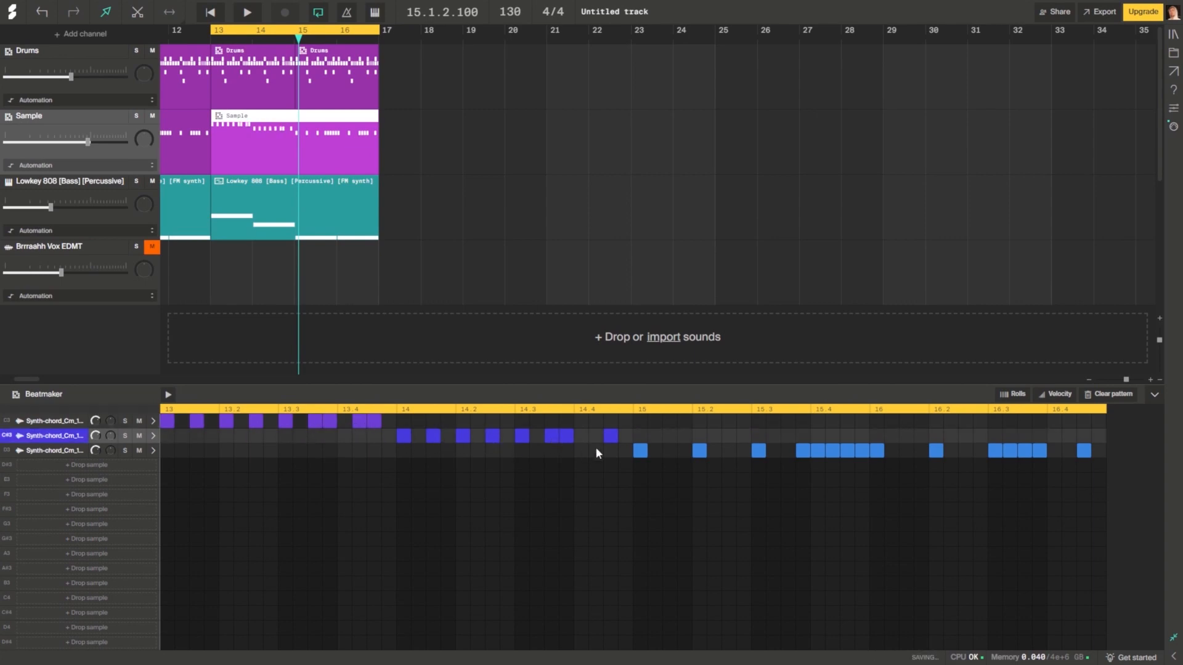
click(673, 449)
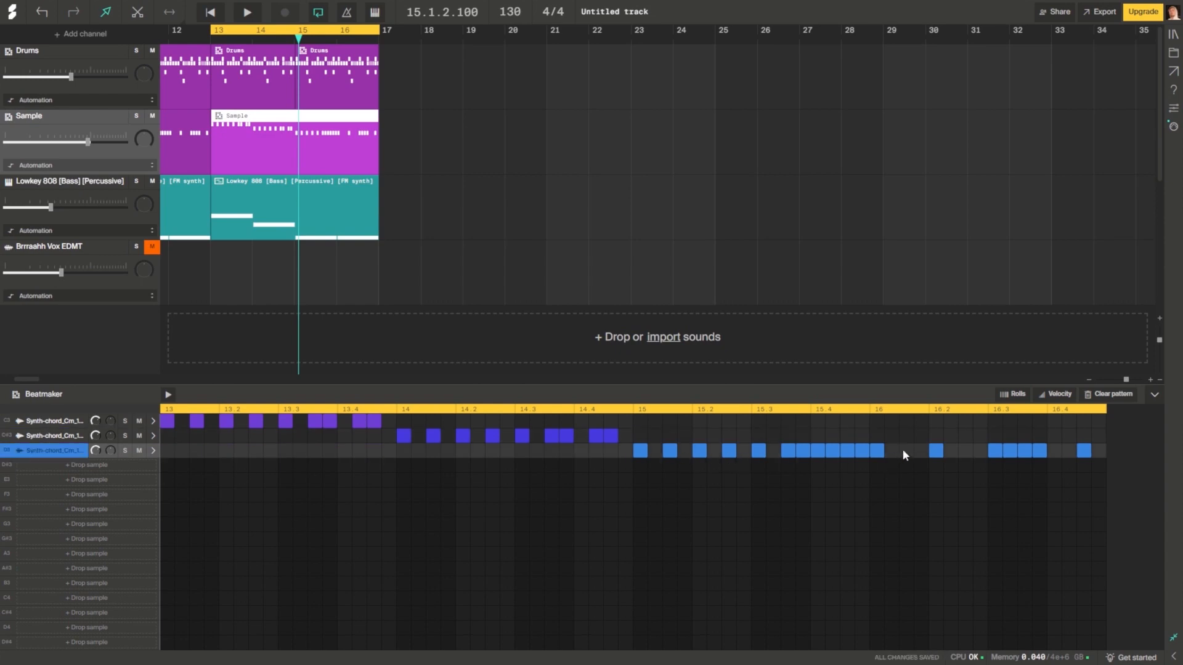
- Lower the velocity of the in-between chord hits on the C3 and C#3 pads in bars 13 and 14 to 0
click(1063, 398)
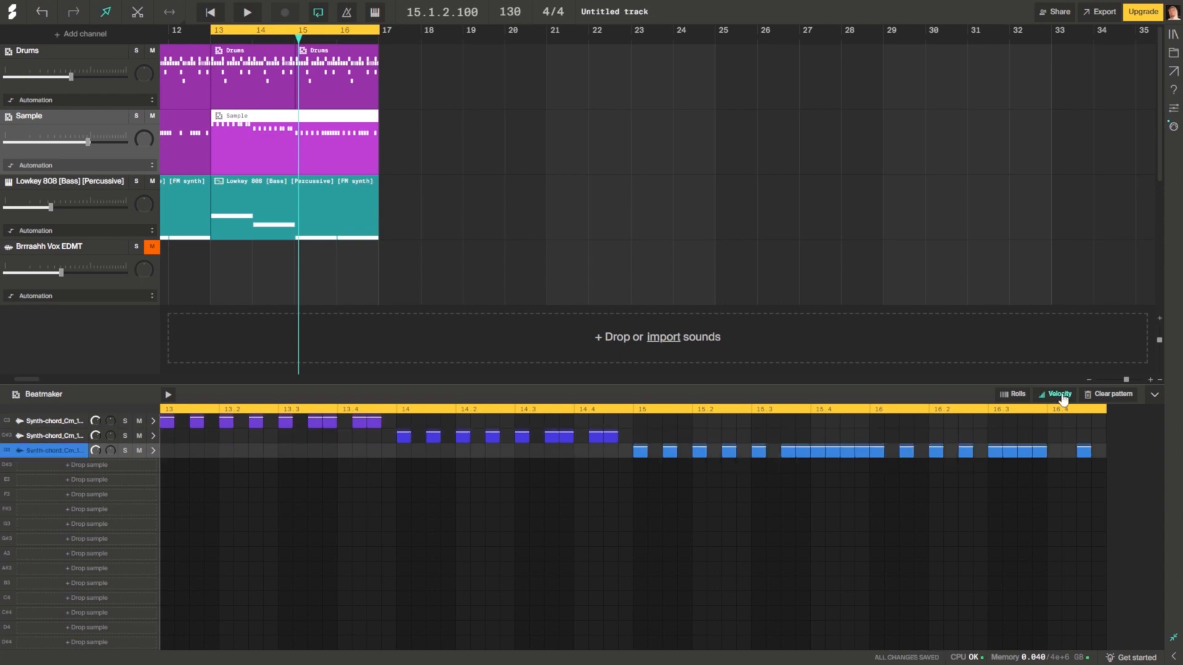
drag(191, 421, 194, 452)
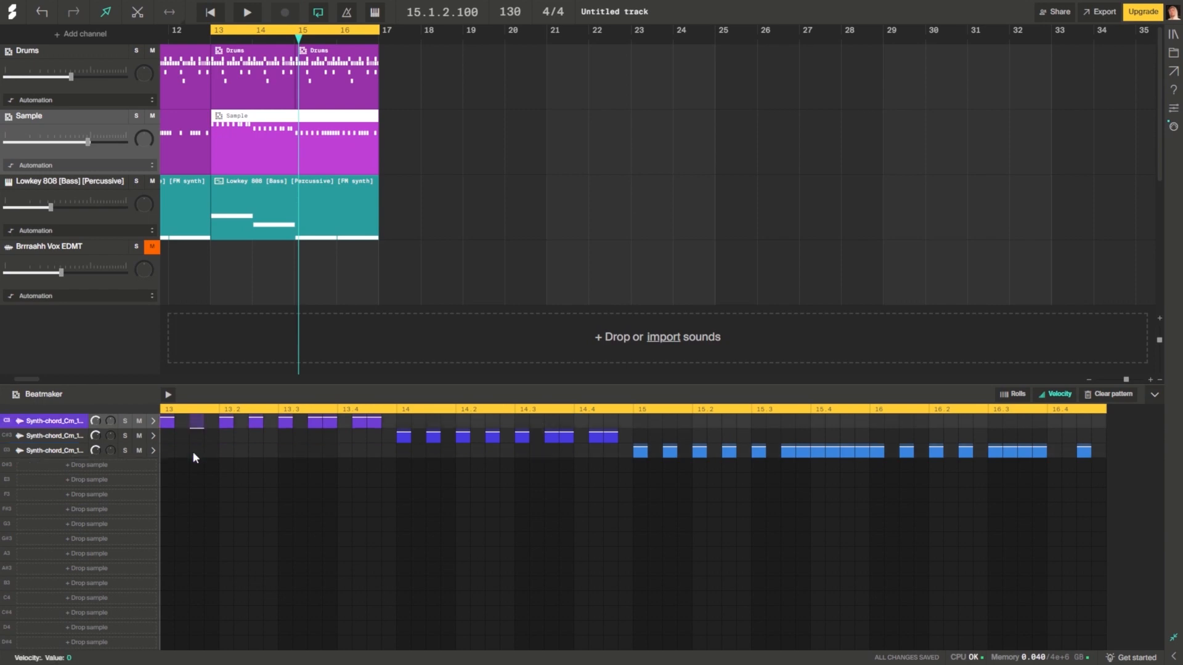
drag(256, 423, 258, 454)
mouse_move(316, 422)
mouse_down()
mouse_move(317, 454)
mouse_move(365, 457)
mouse_up()
drag(433, 437, 435, 467)
mouse_move(554, 438)
mouse_down()
mouse_move(556, 467)
mouse_move(587, 470)
mouse_up()
- Lower the velocity of the in-between D3 chord hits in bars 15 and 16 to the minimum and leave velocity editing
drag(670, 450, 671, 467)
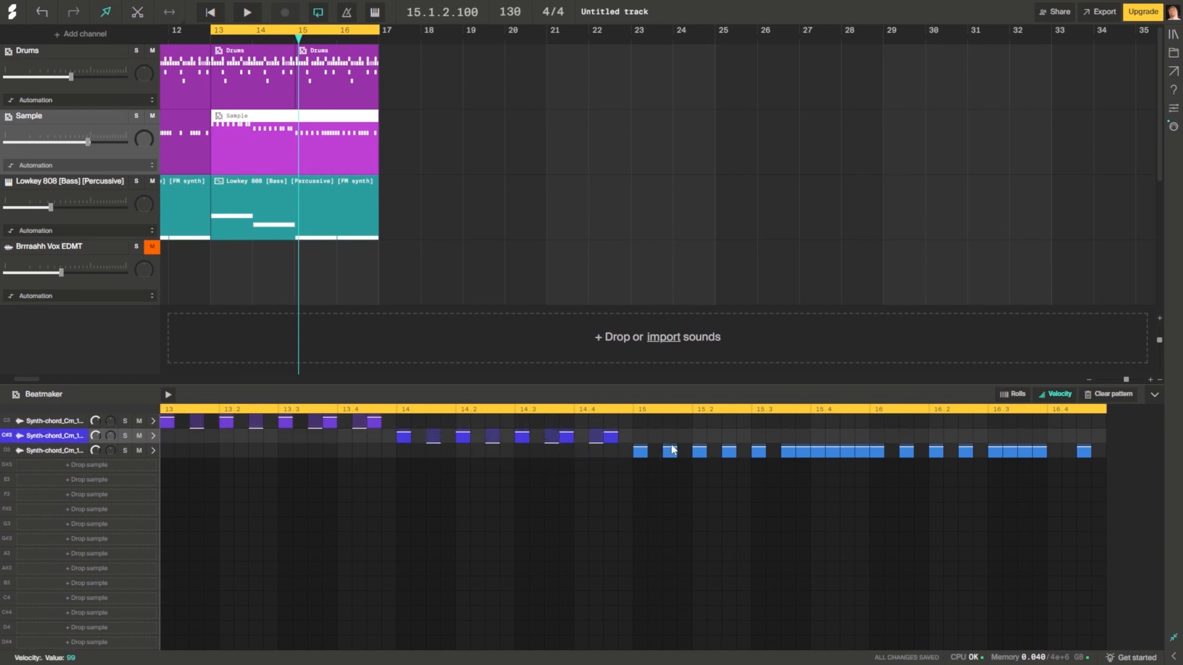
drag(786, 451, 791, 485)
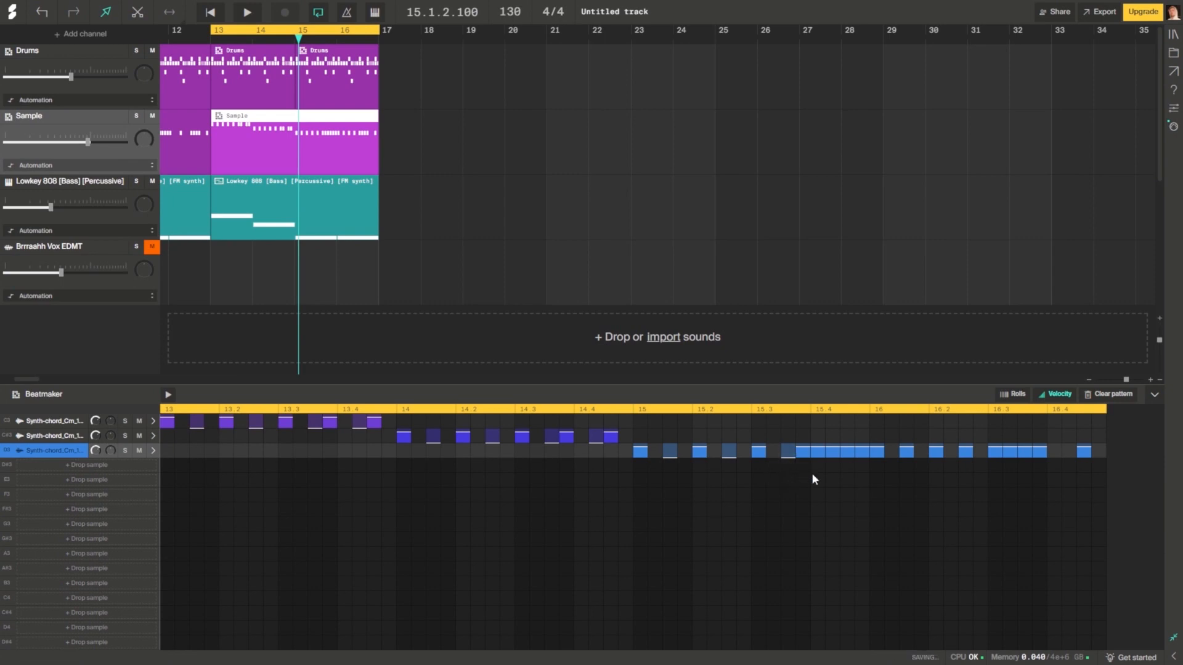
drag(906, 451, 903, 484)
drag(968, 457, 959, 496)
click(1055, 395)
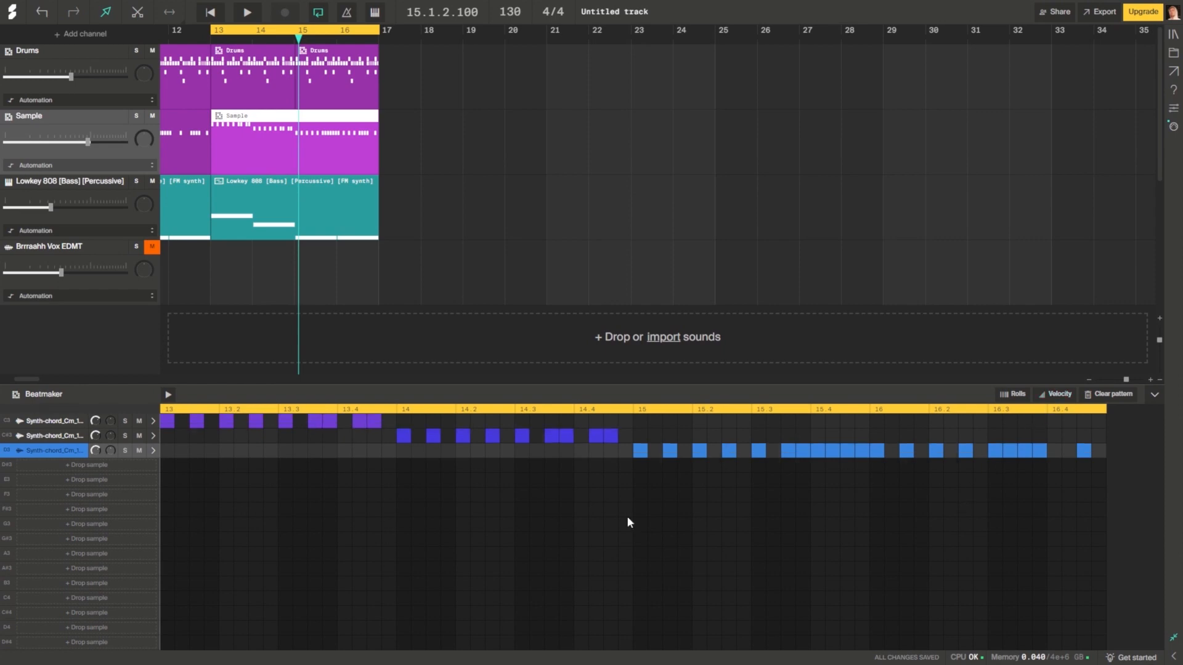
- Raise the Sample channel's volume slightly and play the loop from bar 13
drag(88, 143, 95, 149)
key(space)
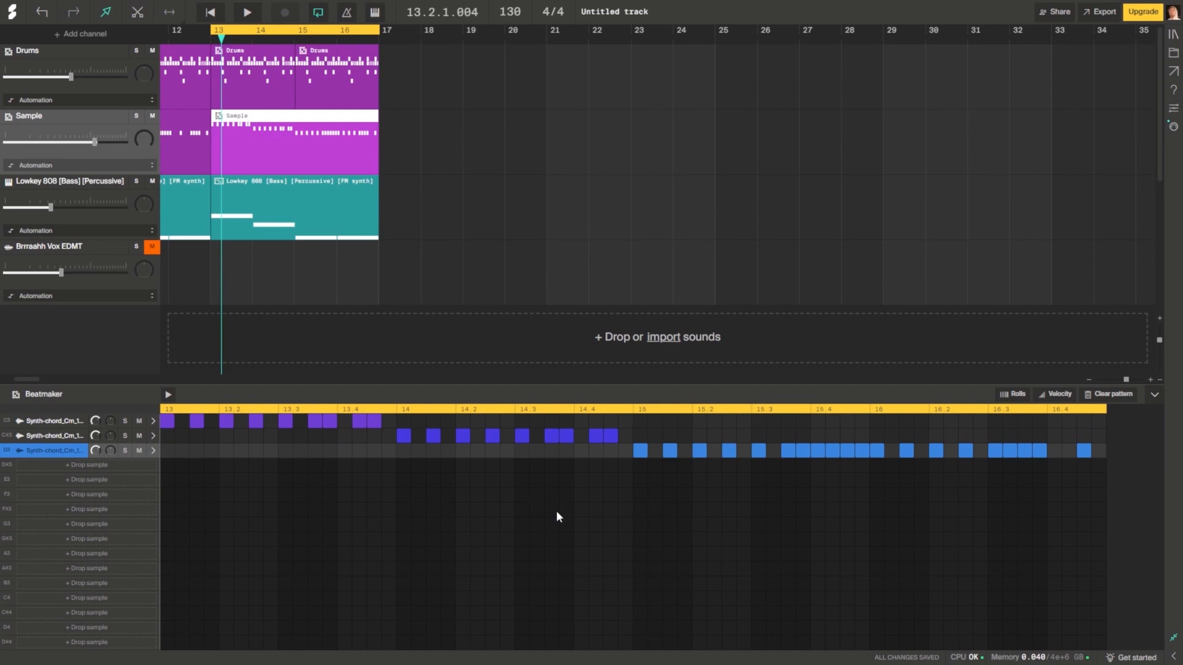